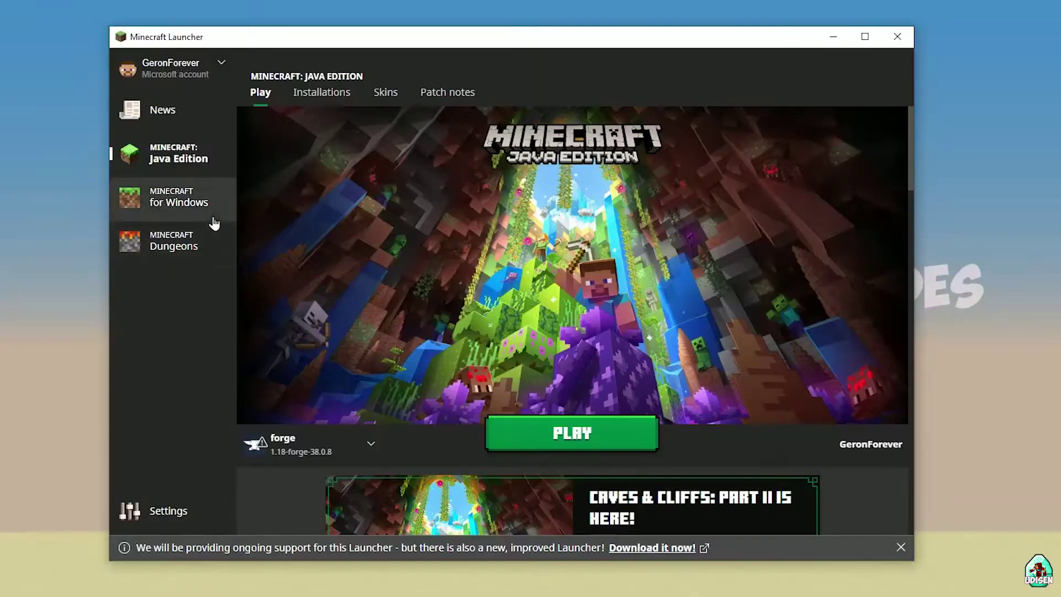
# - Show the list of Minecraft: Java Edition installations in the launcher
pyautogui.click(172, 122)
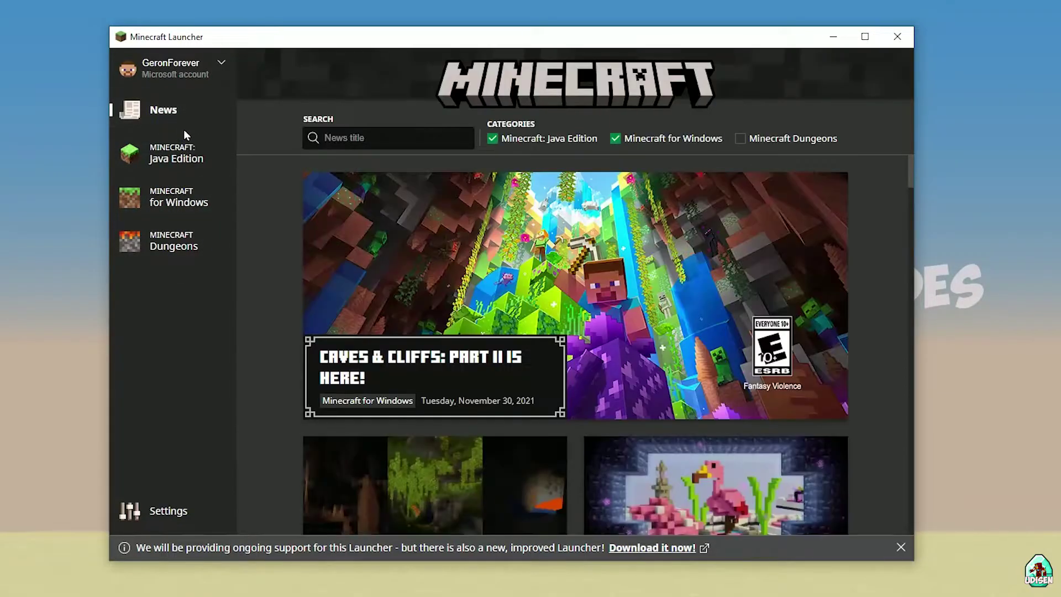
pyautogui.click(180, 158)
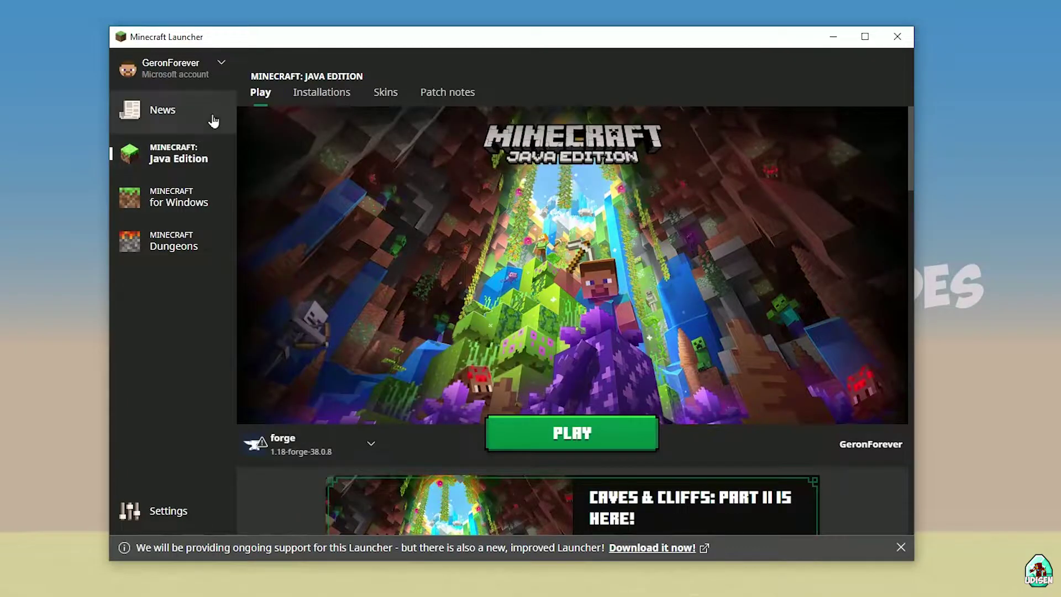
pyautogui.click(311, 97)
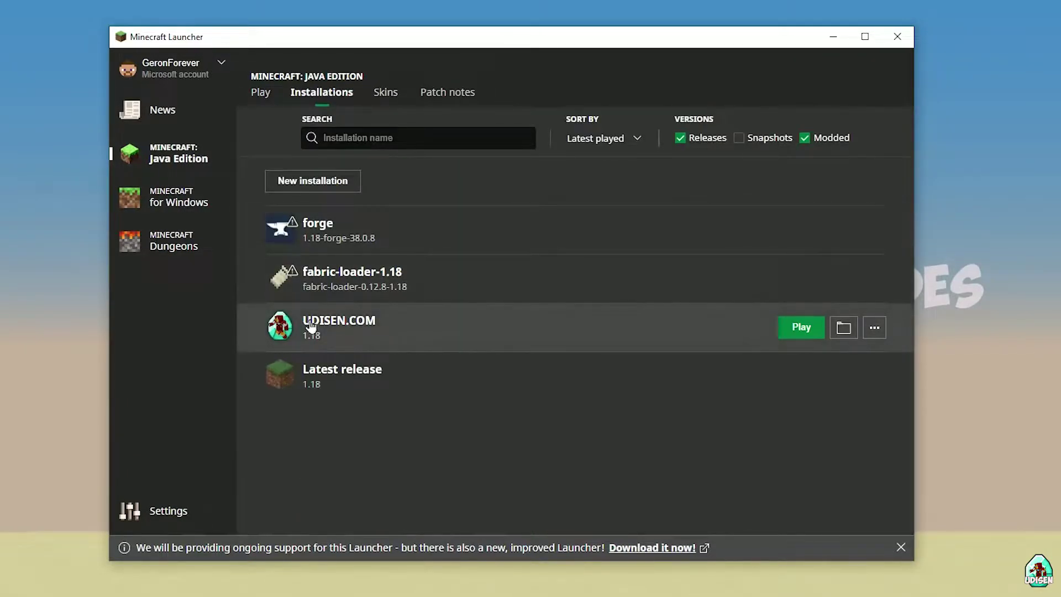
pyautogui.click(325, 184)
pyautogui.click(430, 190)
pyautogui.write('hnghnhgnhgnghnhgn')
pyautogui.click(807, 533)
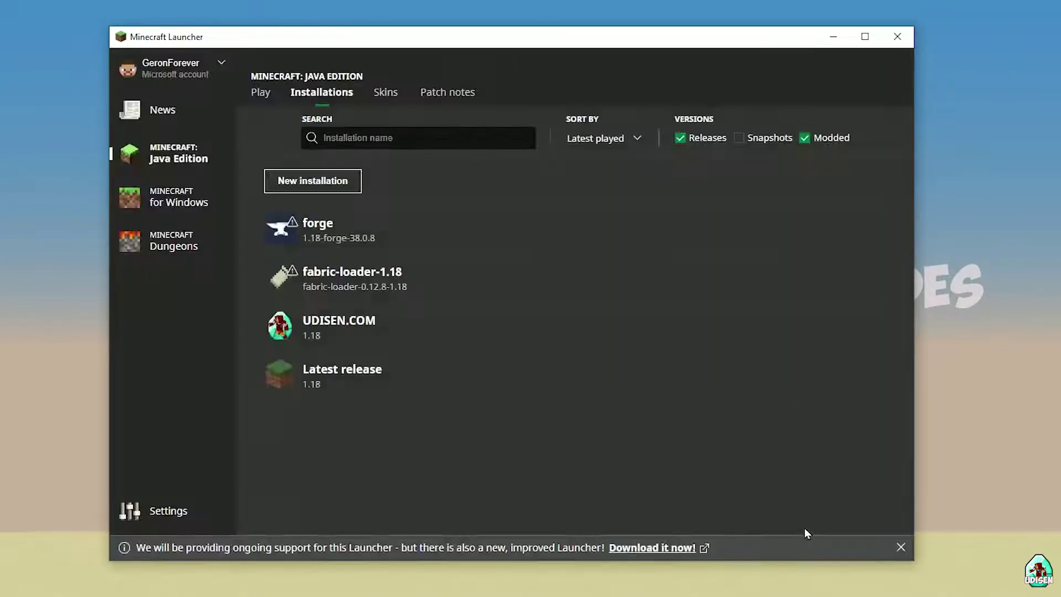
# - Open the UDISEN.COM installation for editing and select release 1.18 as its version
pyautogui.click(512, 331)
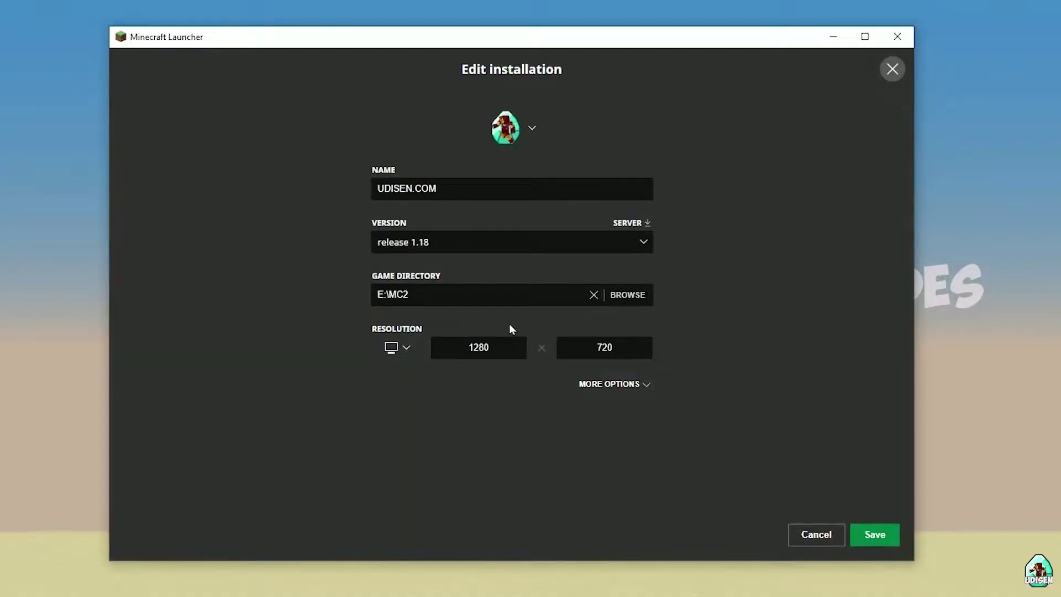
pyautogui.click(461, 242)
pyautogui.click(396, 250)
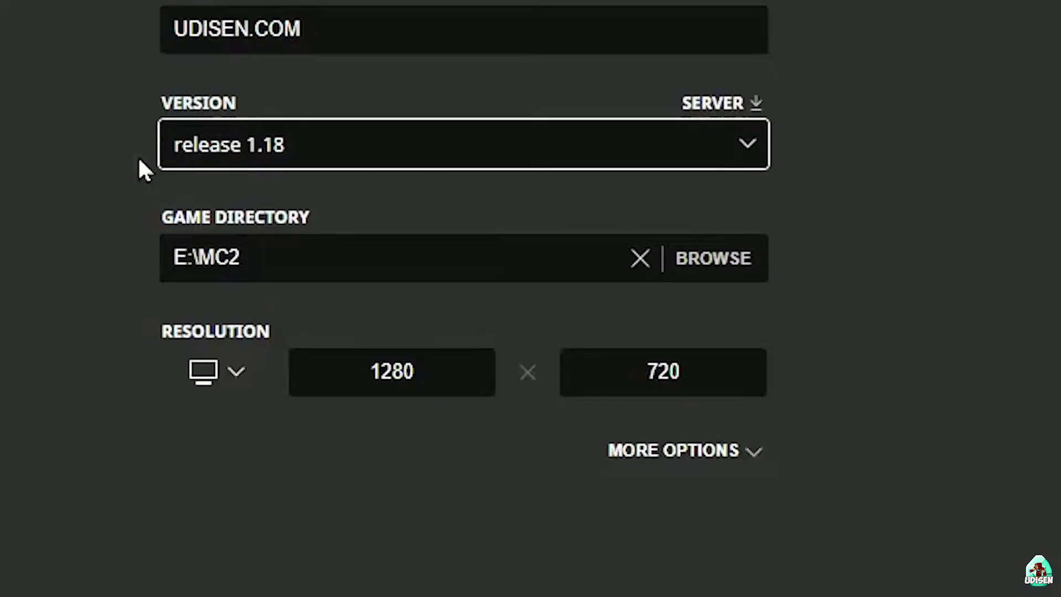
pyautogui.click(289, 159)
pyautogui.click(287, 415)
# - Try pending 1.18_experimental-snapshot-4 as the version of the UDISEN.COM installation
pyautogui.click(210, 153)
pyautogui.scroll(-6, 481, 387)
pyautogui.scroll(4, 481, 342)
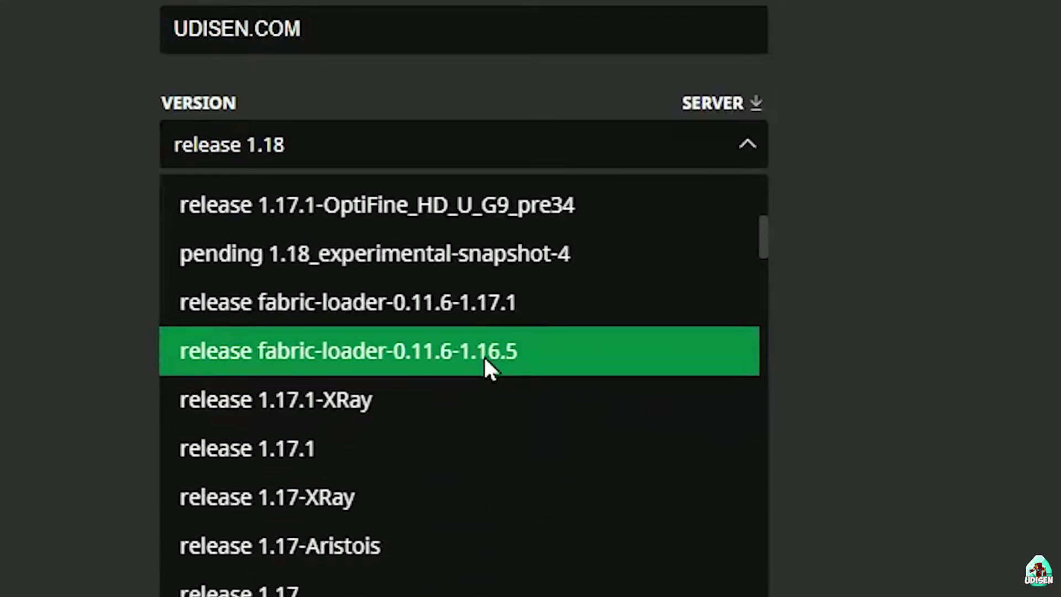
pyautogui.click(452, 255)
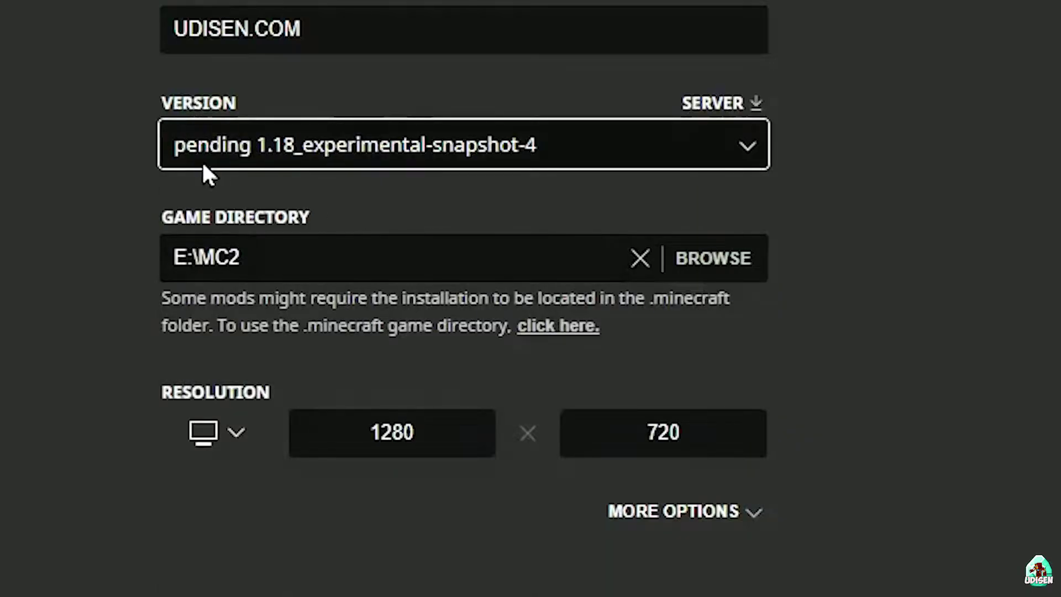
# - Set the UDISEN.COM installation's version to release 1.18 and save the installation
pyautogui.click(410, 146)
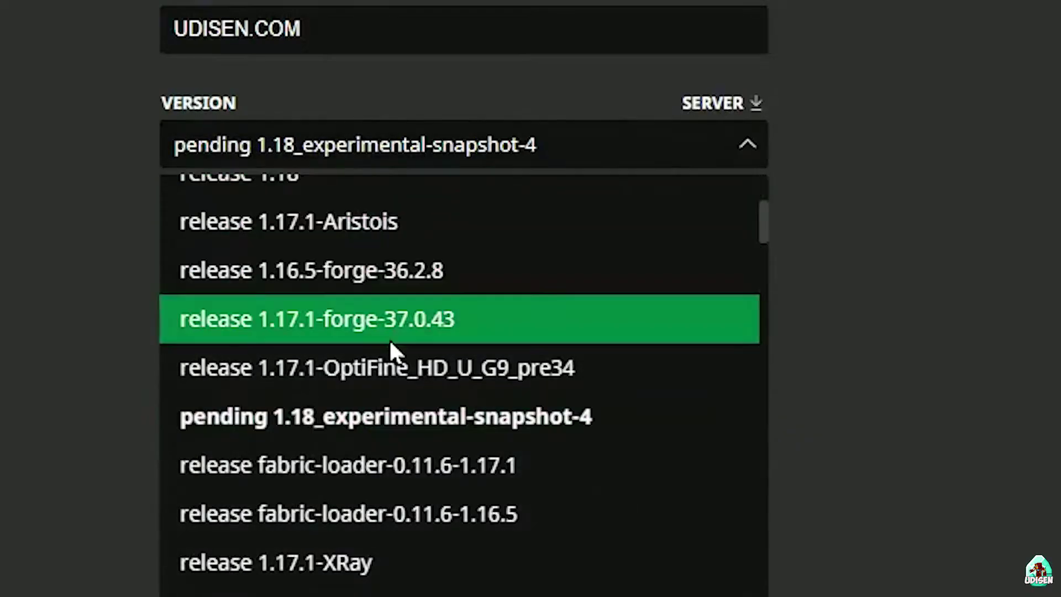
pyautogui.scroll(4, 389, 359)
pyautogui.click(346, 374)
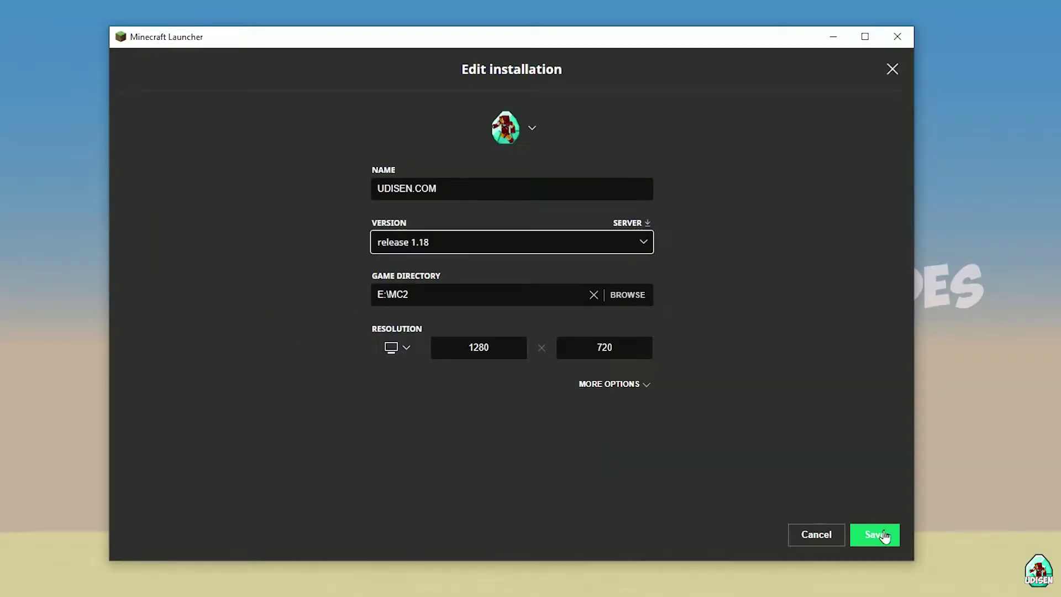
pyautogui.click(884, 537)
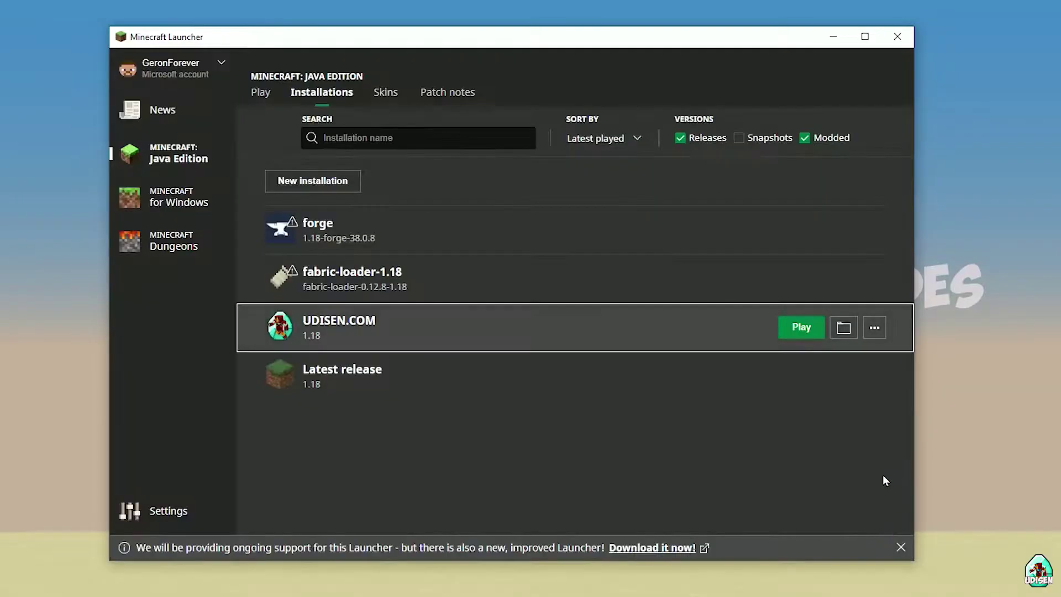
# - Launch Minecraft with the UDISEN.COM installation, and close the game and the launcher once the title screen has loaded
pyautogui.click(788, 327)
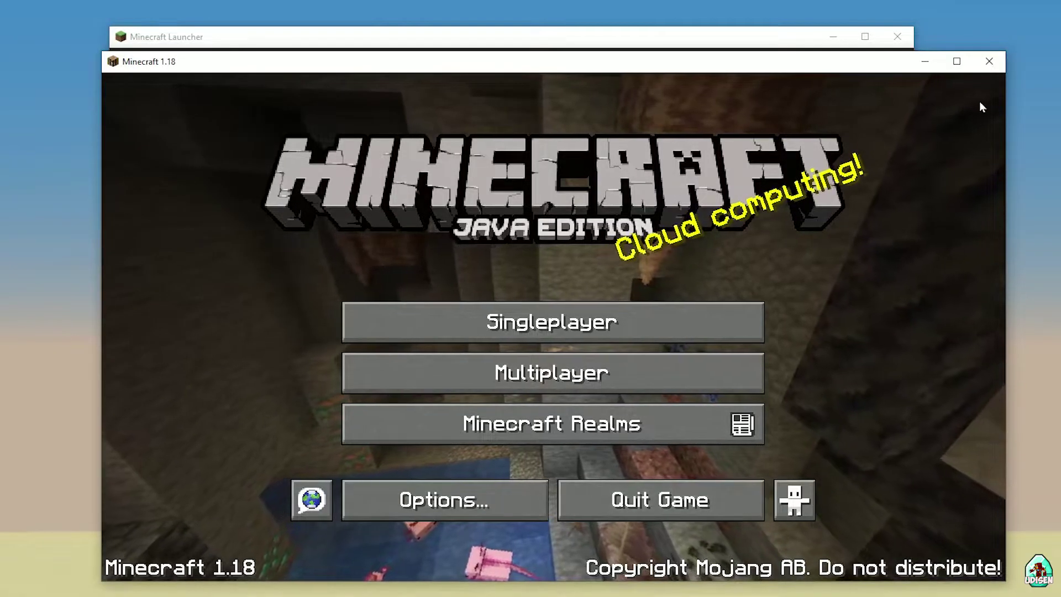
pyautogui.click(991, 62)
pyautogui.click(899, 37)
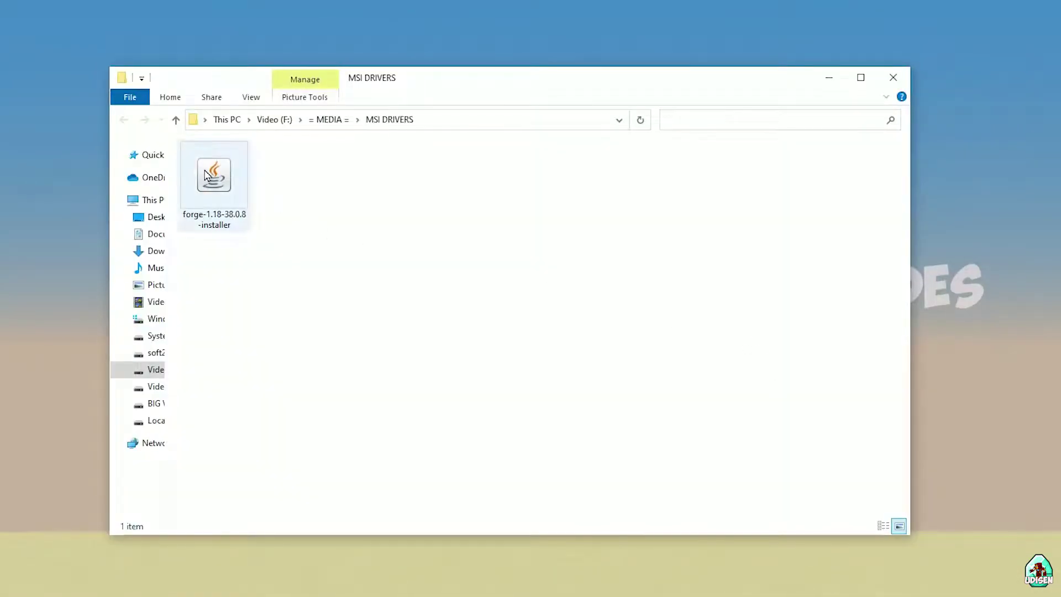
# - Check the Minecraft version in the Forge installer's file name in the MSI DRIVERS folder, keeping the name as it is
pyautogui.click(215, 185)
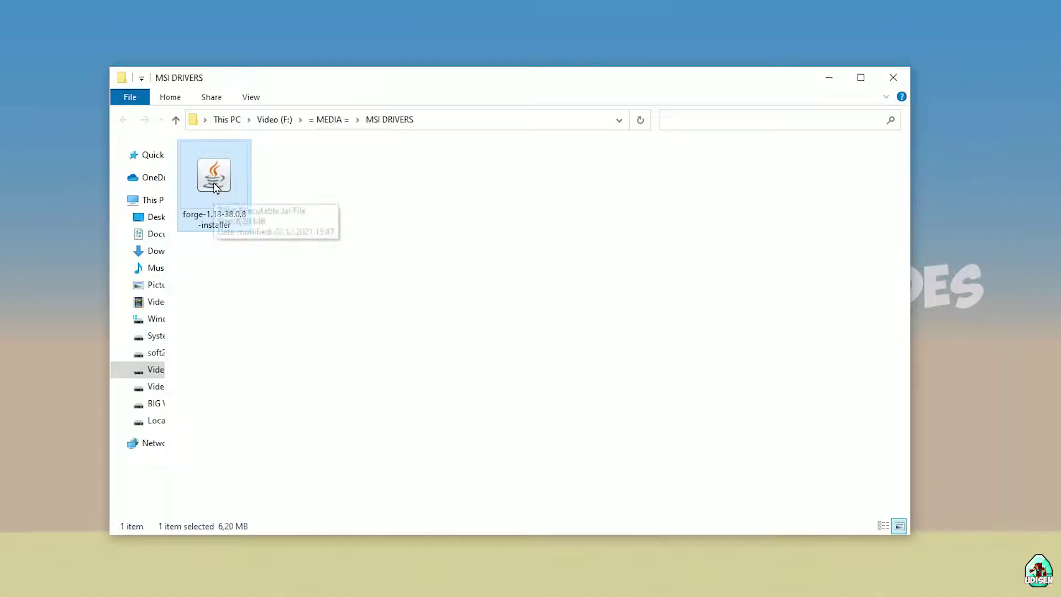
pyautogui.click(210, 224)
pyautogui.moveTo(220, 215); pyautogui.dragTo(165, 214)
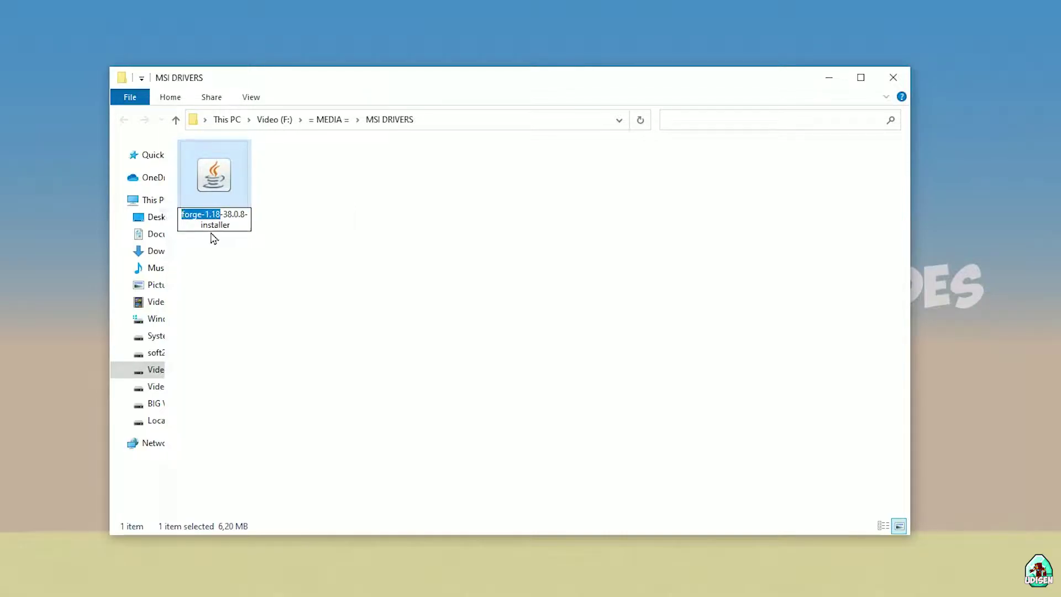
pyautogui.press('Return')
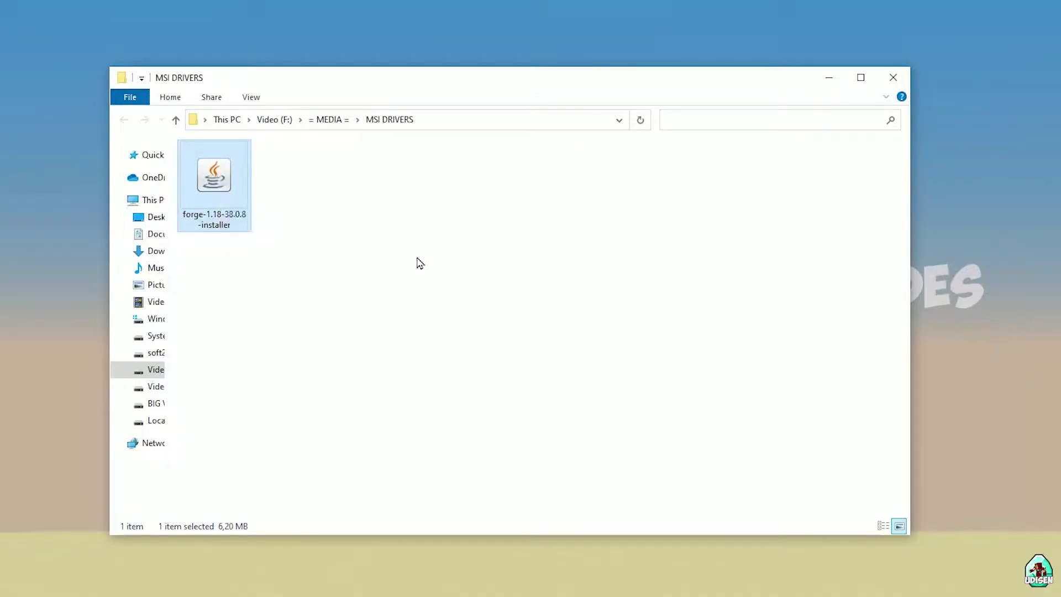
# - Install the Forge client with forge-1.18-38.0.8-installer, dismiss the completion message and minimize the installer's folder window
pyautogui.click(517, 394)
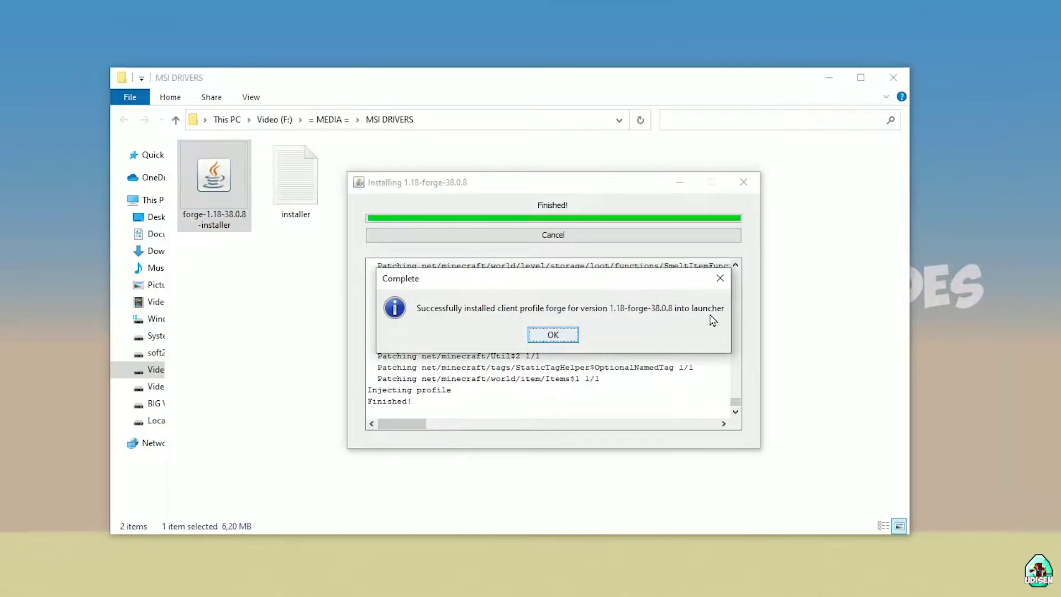
pyautogui.click(719, 278)
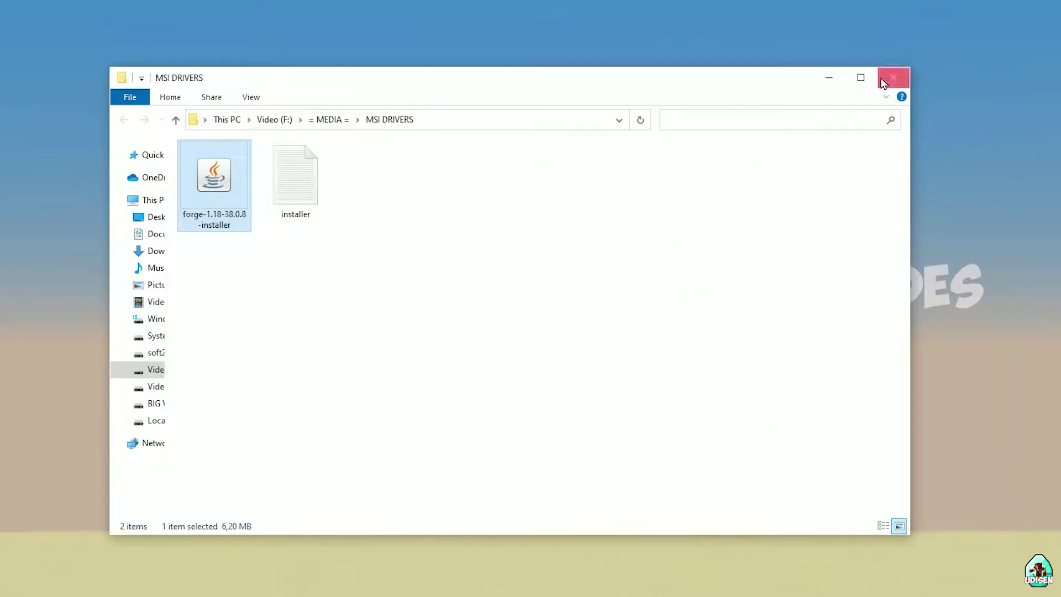
pyautogui.click(827, 79)
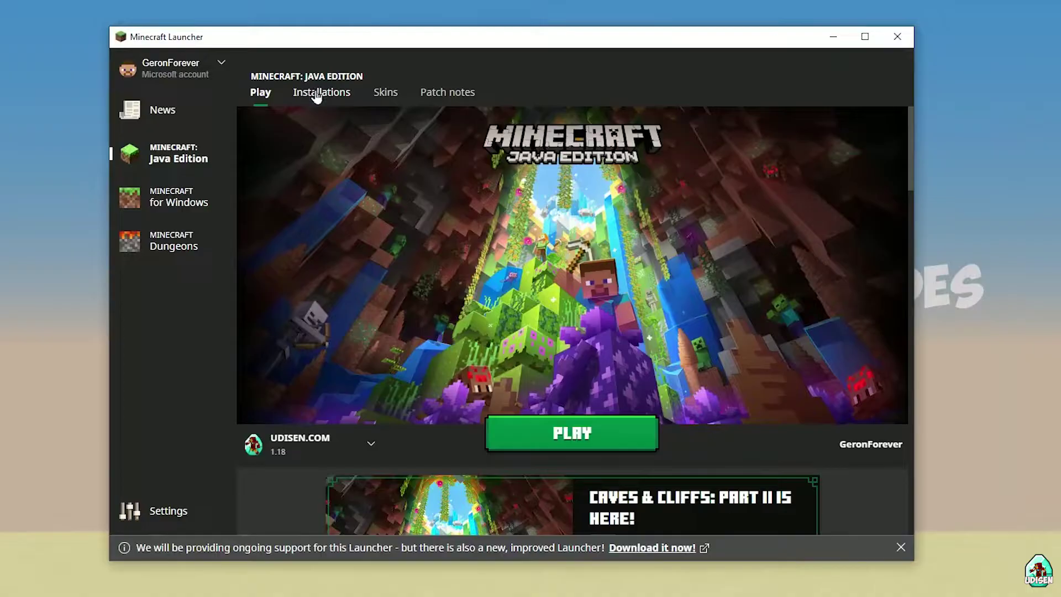
# - Check that the forge installation uses version release 1.18-forge-38.0.8, and leave its settings without saving
pyautogui.click(316, 97)
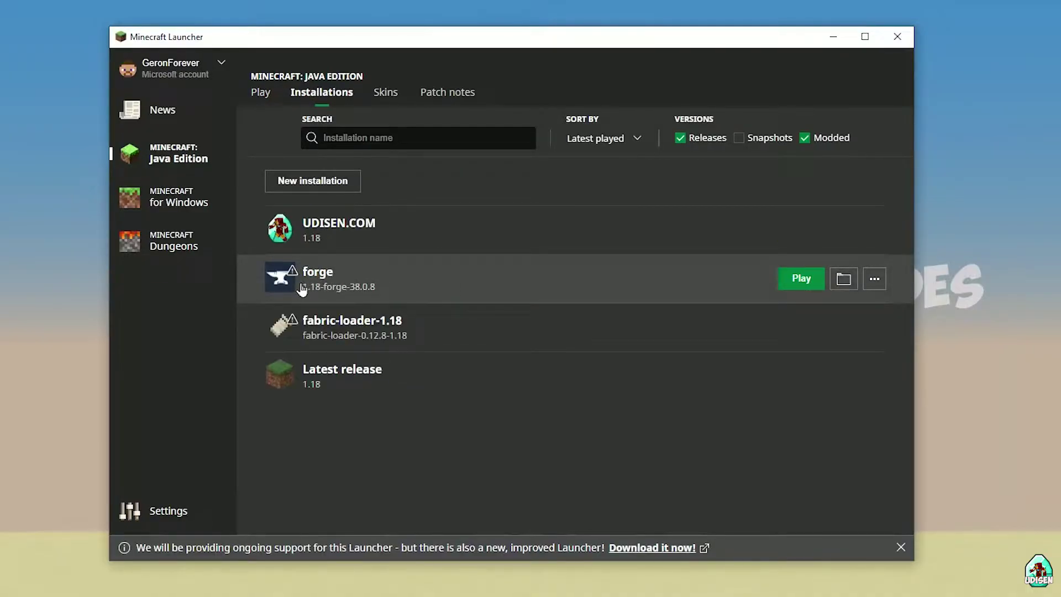
pyautogui.click(431, 293)
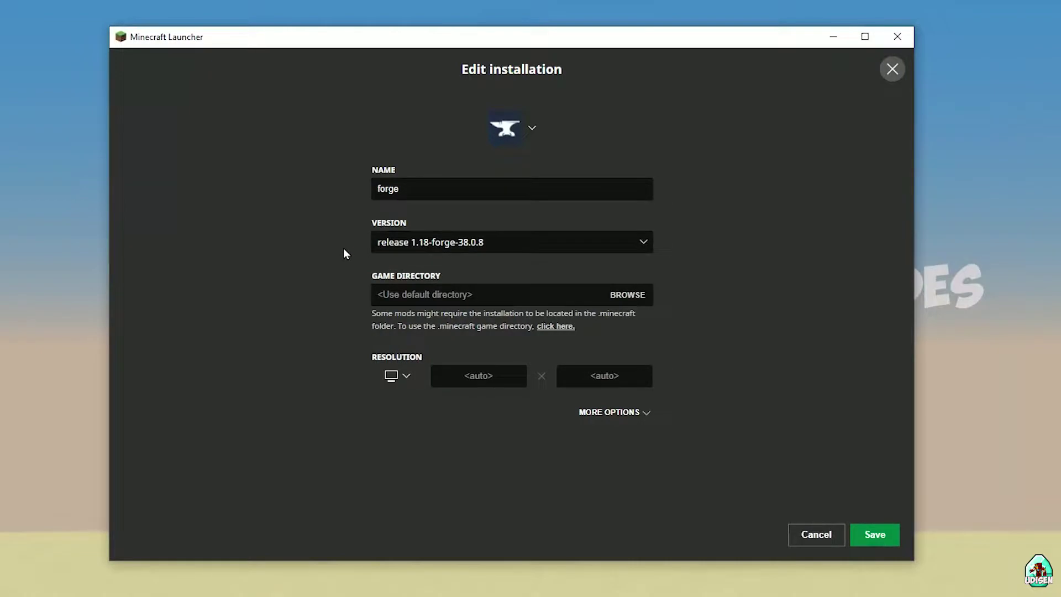
pyautogui.click(513, 248)
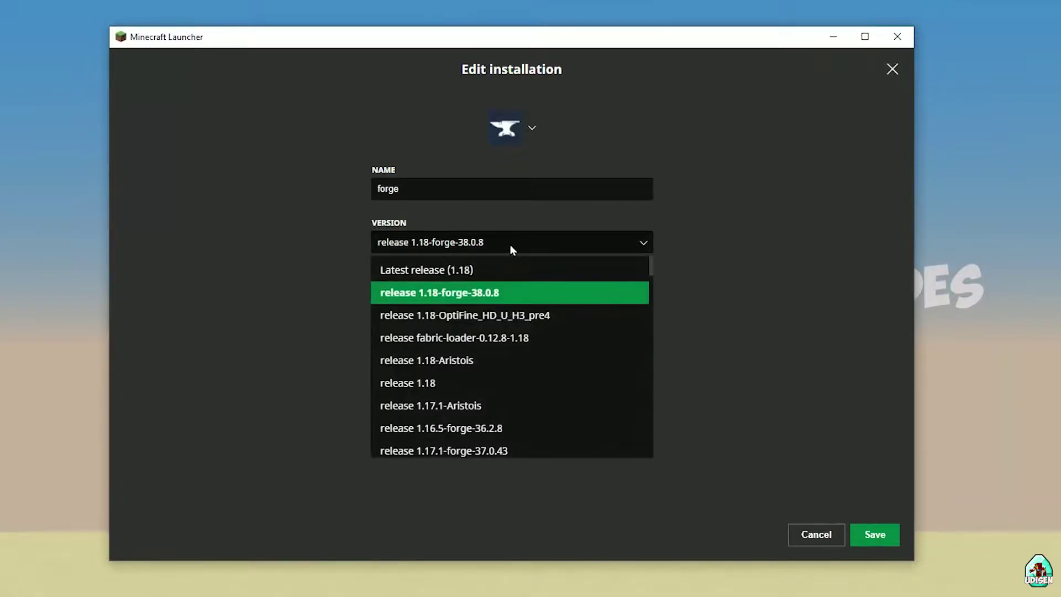
pyautogui.click(510, 245)
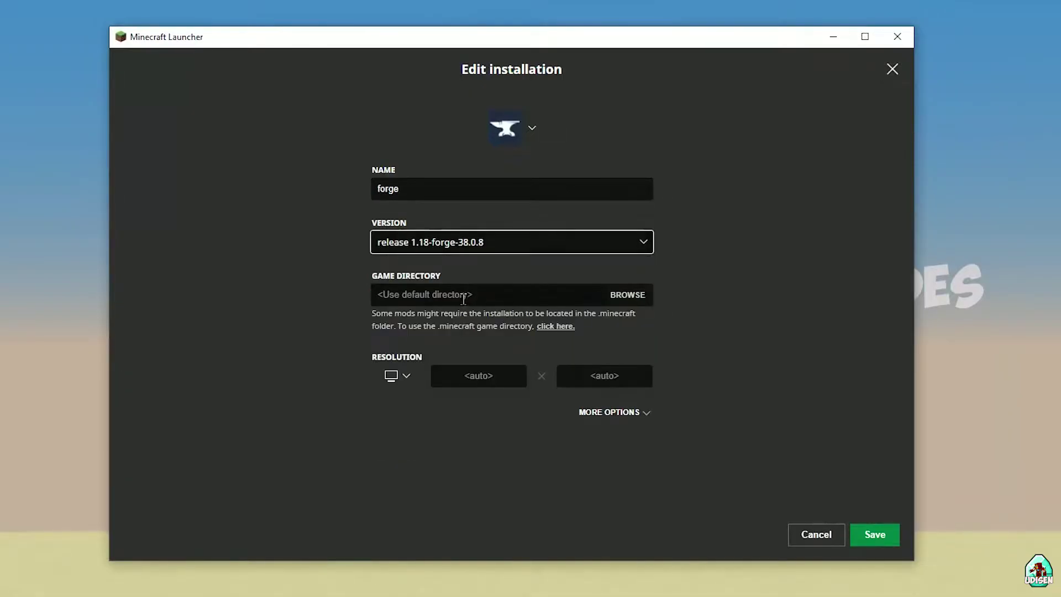
pyautogui.click(482, 247)
pyautogui.click(437, 292)
pyautogui.click(820, 532)
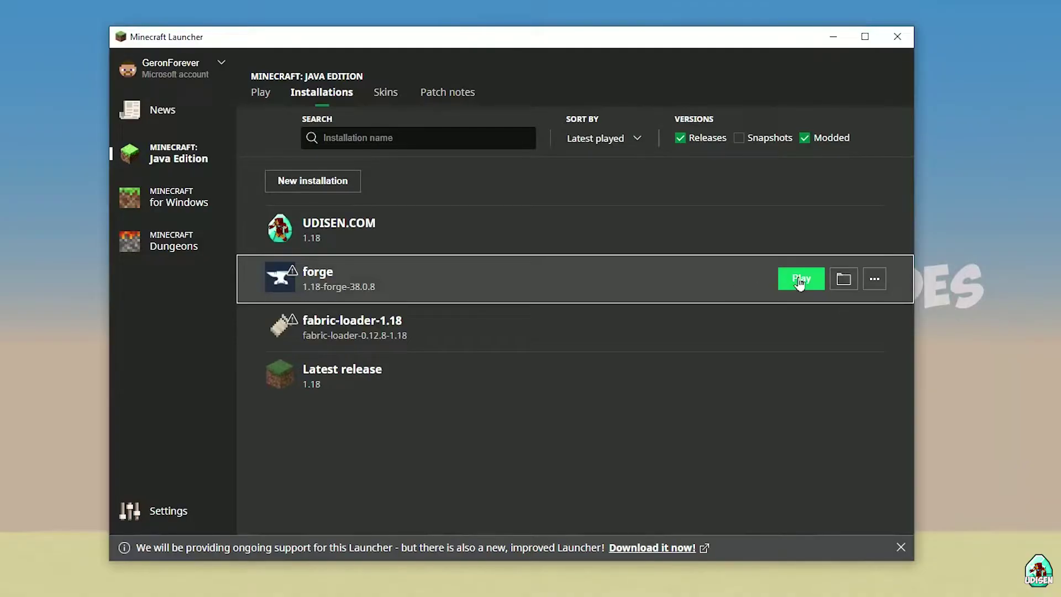
# - Open the forge installation's game folder, go into its mods folder and minimize the folder window
pyautogui.click(843, 278)
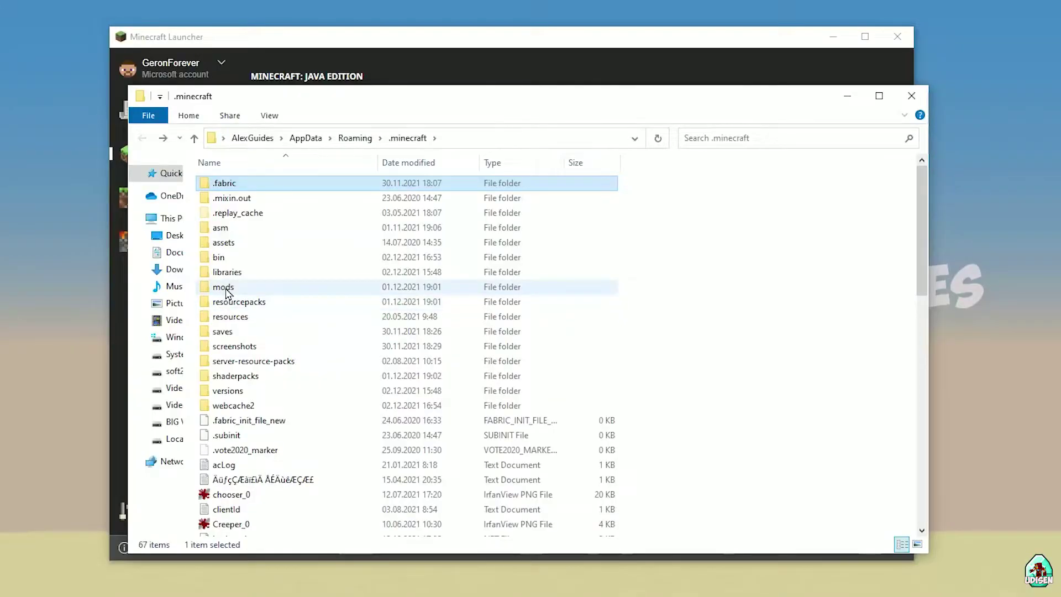
pyautogui.doubleClick(226, 289)
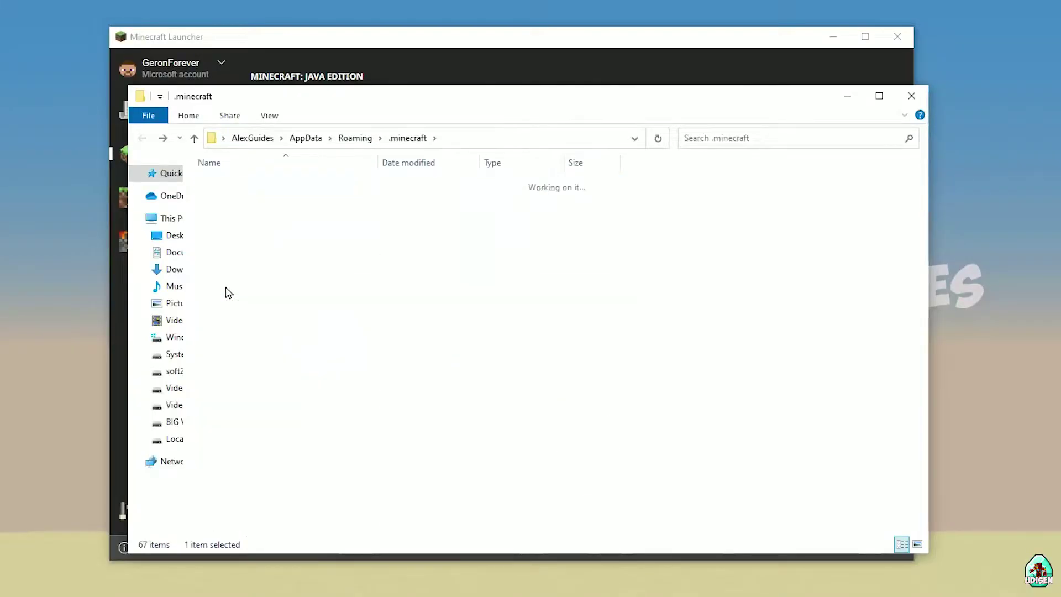
pyautogui.click(845, 97)
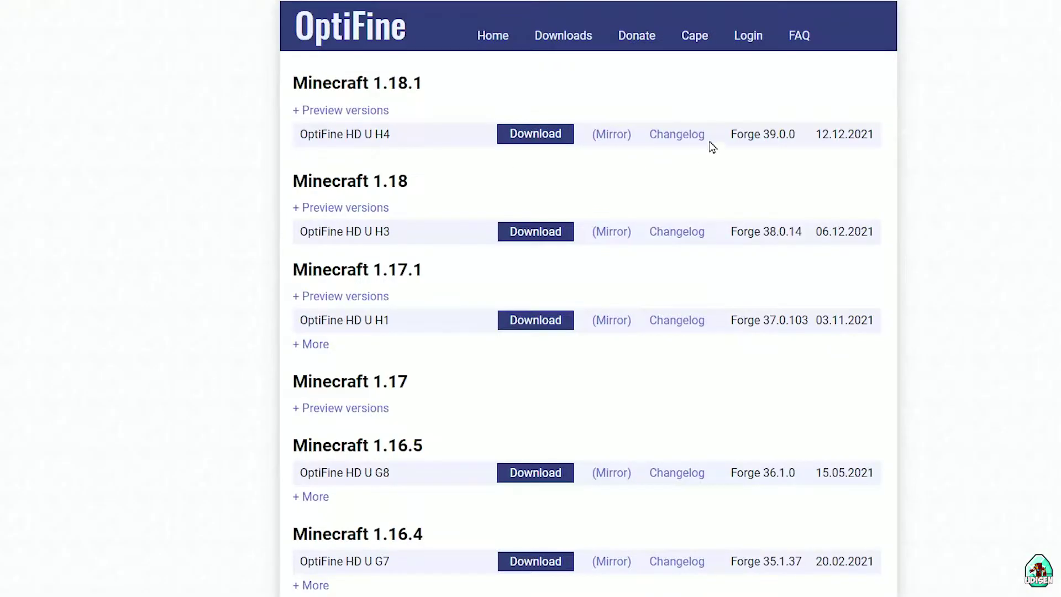
# - Examine the OptiFine downloads page for the builds offered for Minecraft 1.18.1 and 1.17.1
pyautogui.moveTo(291, 83); pyautogui.dragTo(460, 114)
pyautogui.click(297, 338)
pyautogui.moveTo(294, 270); pyautogui.dragTo(446, 285)
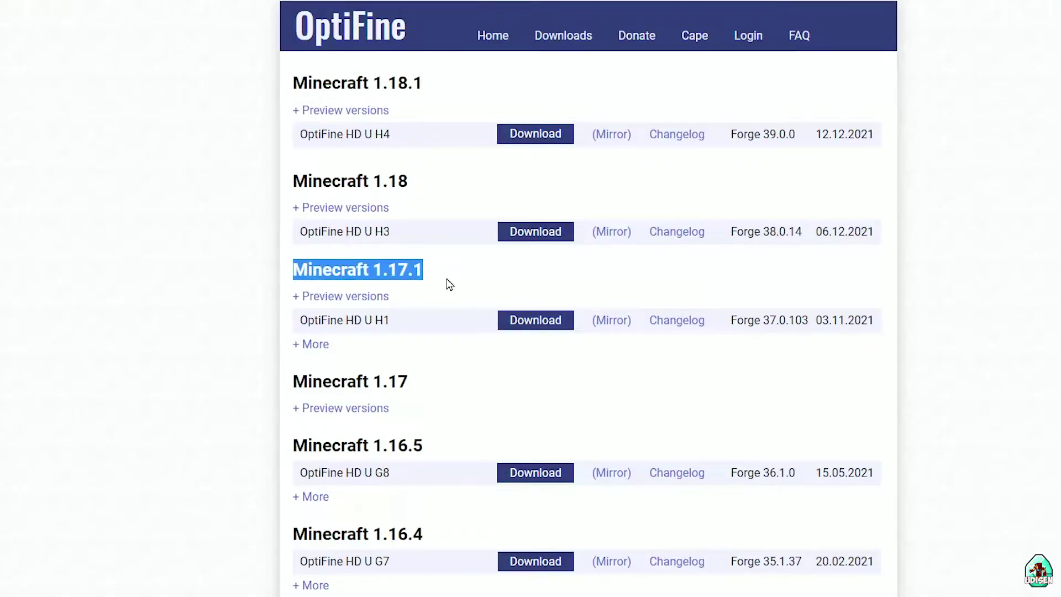
pyautogui.moveTo(436, 88); pyautogui.dragTo(282, 2)
pyautogui.click(317, 133)
pyautogui.moveTo(294, 83); pyautogui.dragTo(508, 91)
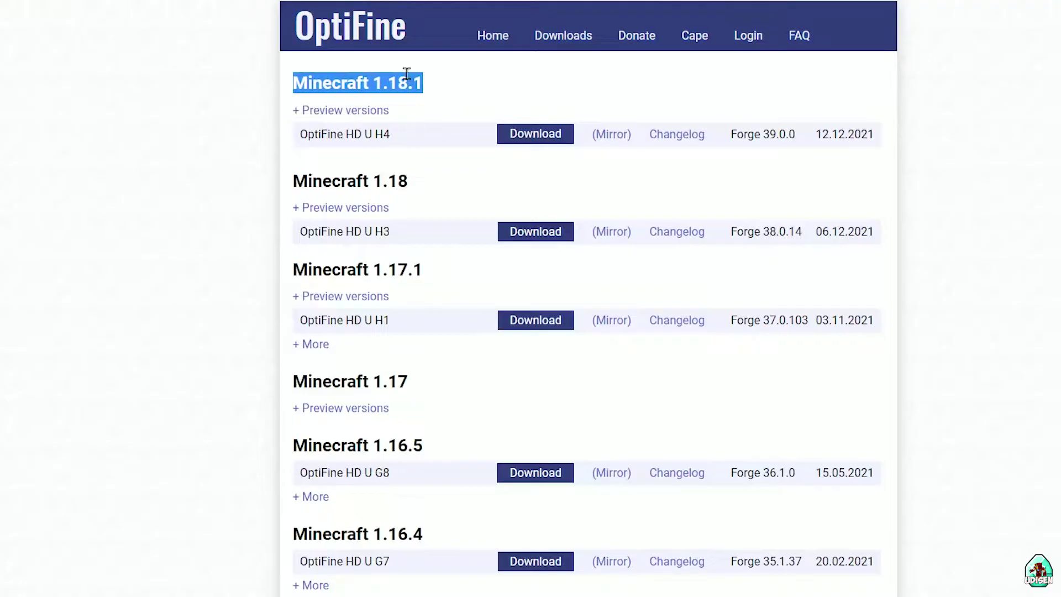
pyautogui.click(389, 135)
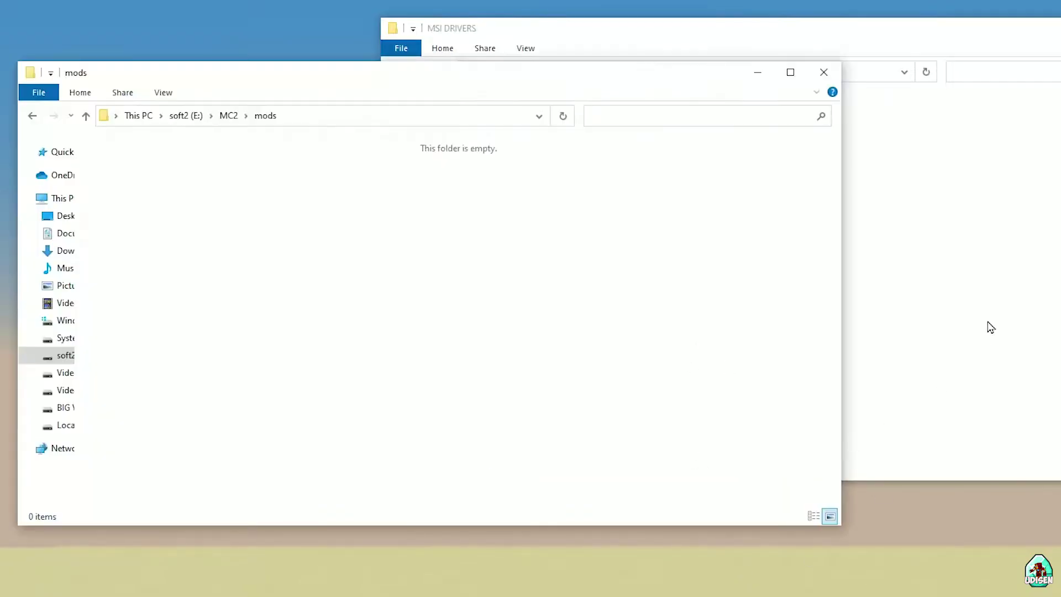
# - Put OptiFine_1.18.1_HD_U_H4 from the MSI DRIVERS folder into MC2's mods folder and minimize the mods window
pyautogui.click(671, 136)
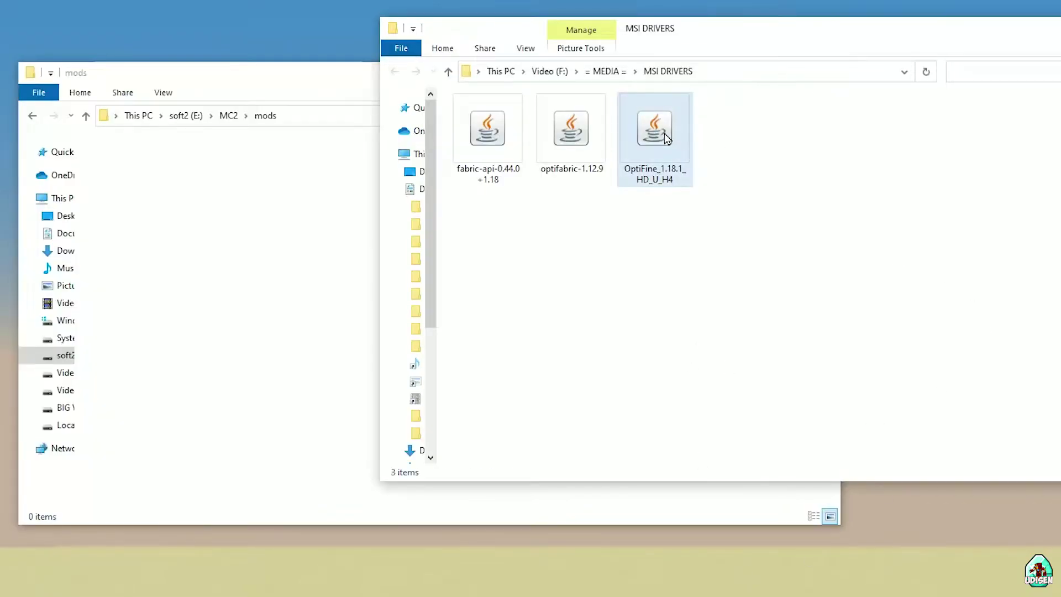
pyautogui.moveTo(666, 138); pyautogui.dragTo(194, 230)
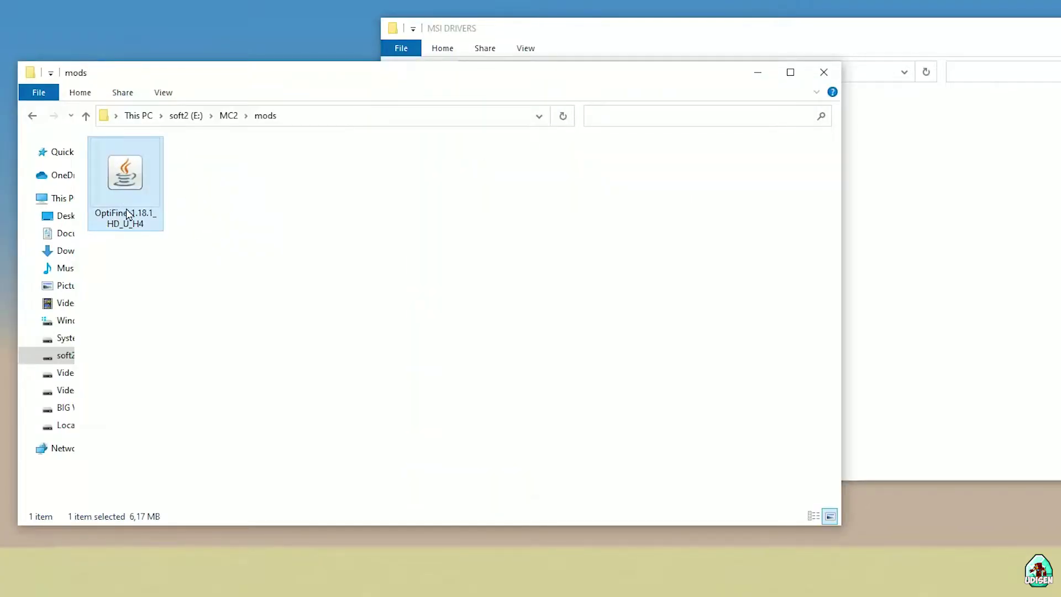
pyautogui.click(758, 73)
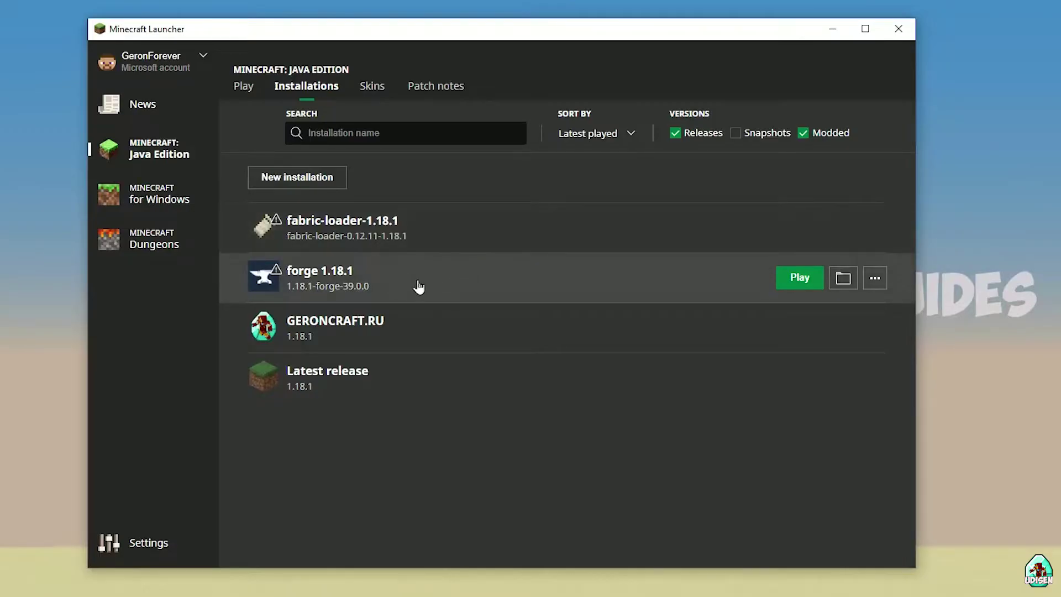
# - Open the forge 1.18.1 installation's settings and select release 1.18.1-forge-39.0.0 as its version
pyautogui.click(420, 286)
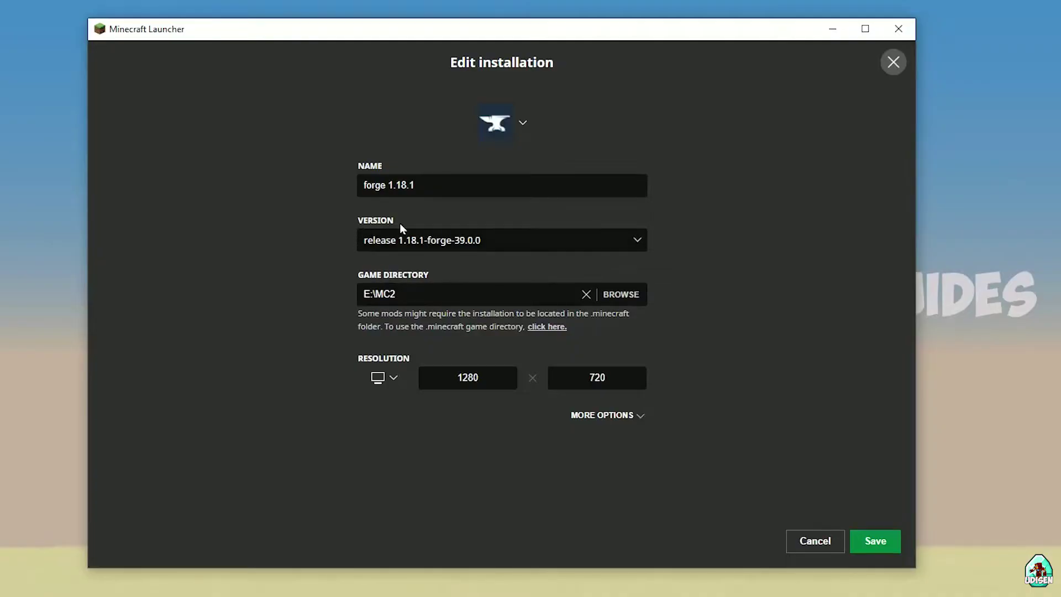
pyautogui.click(449, 243)
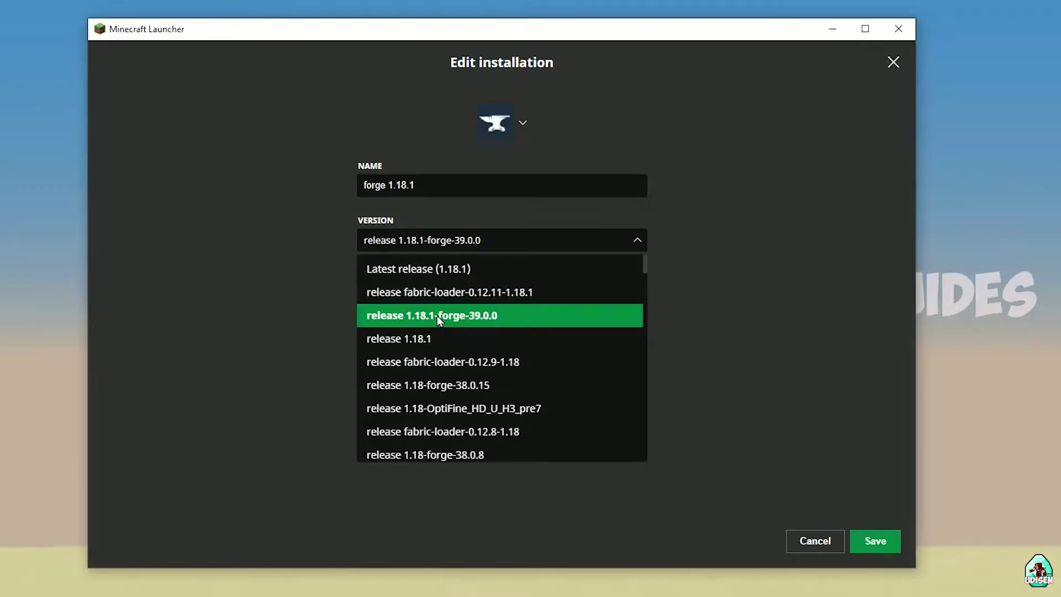
pyautogui.click(437, 316)
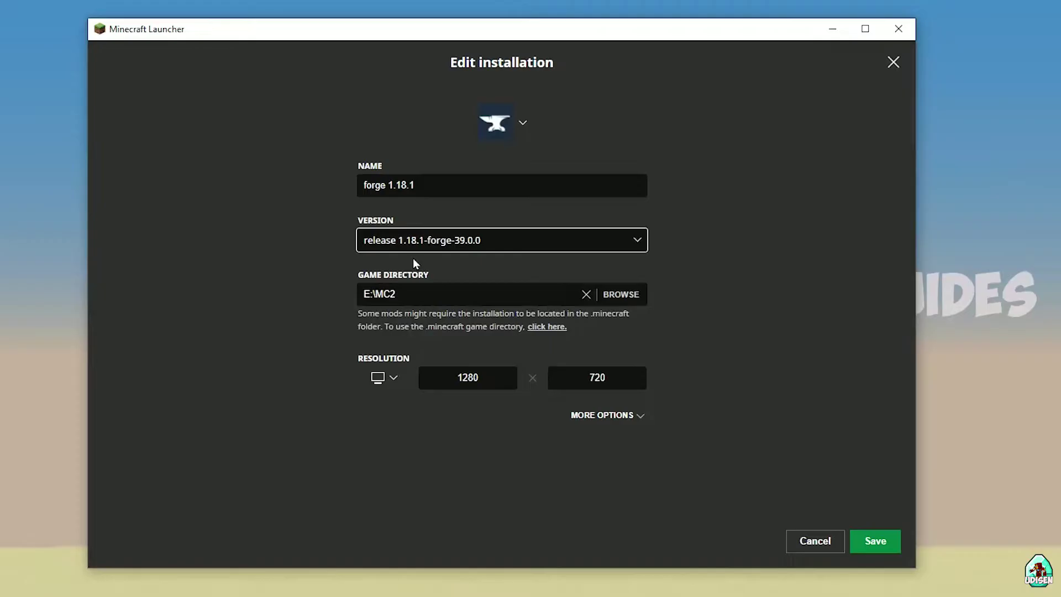
# - Try release 1.18-forge-38.0.15 as the installation's version, and switch it back to release 1.18.1-forge-39.0.0
pyautogui.click(441, 247)
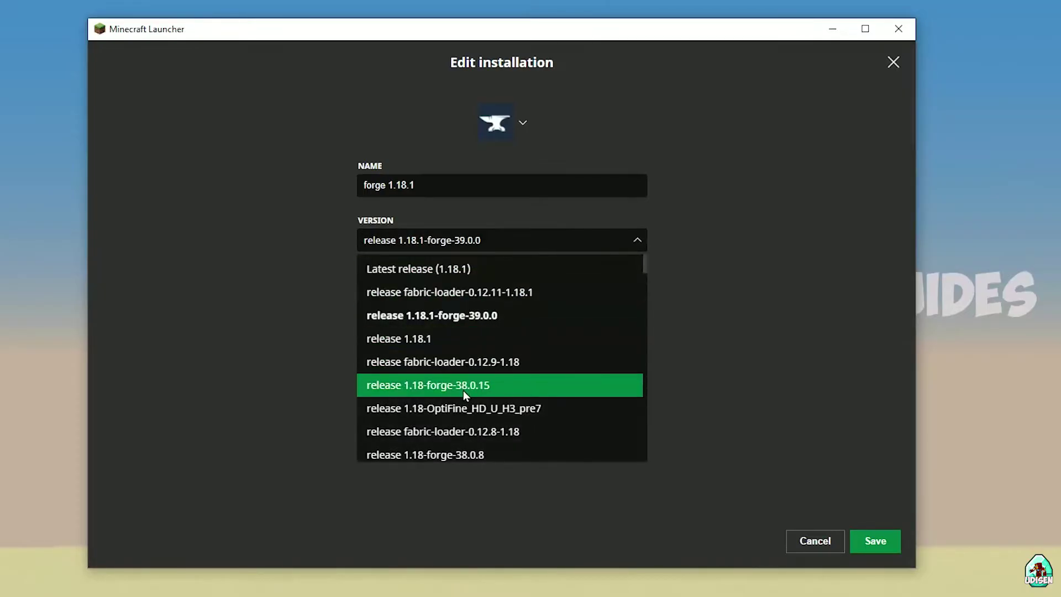
pyautogui.click(462, 389)
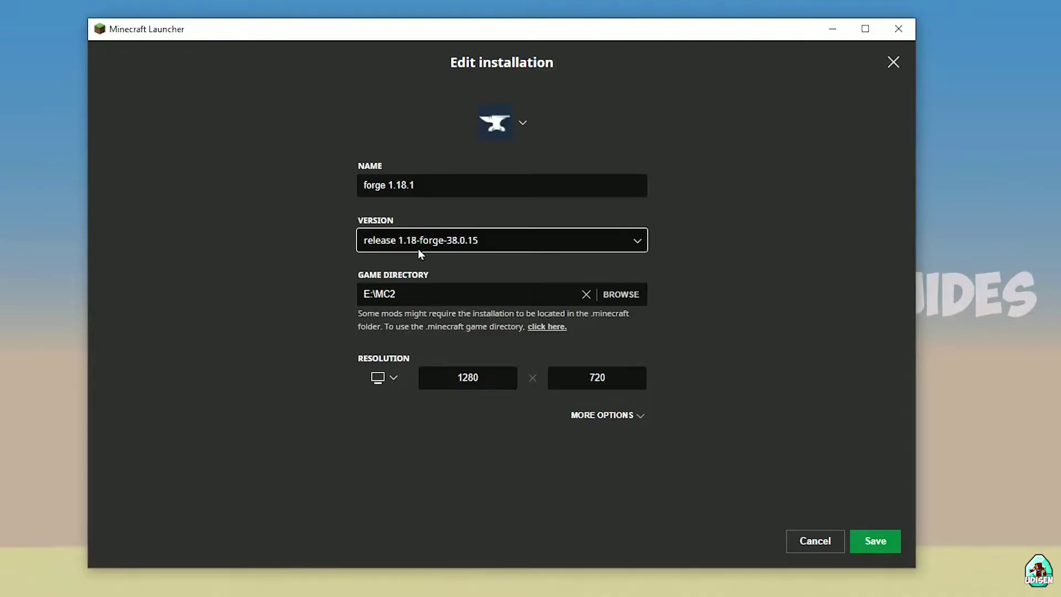
pyautogui.click(437, 240)
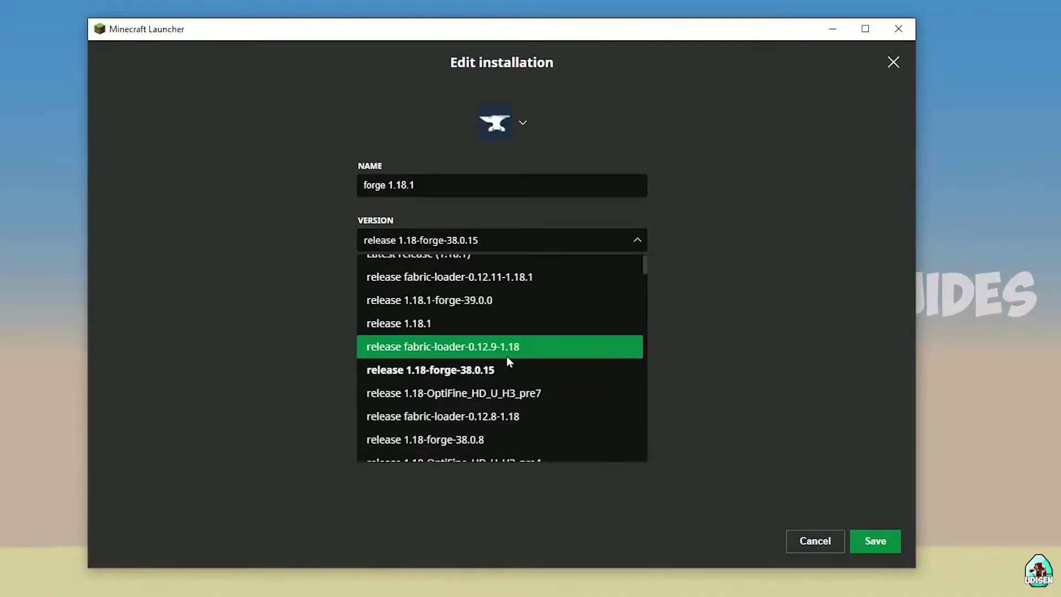
pyautogui.click(508, 300)
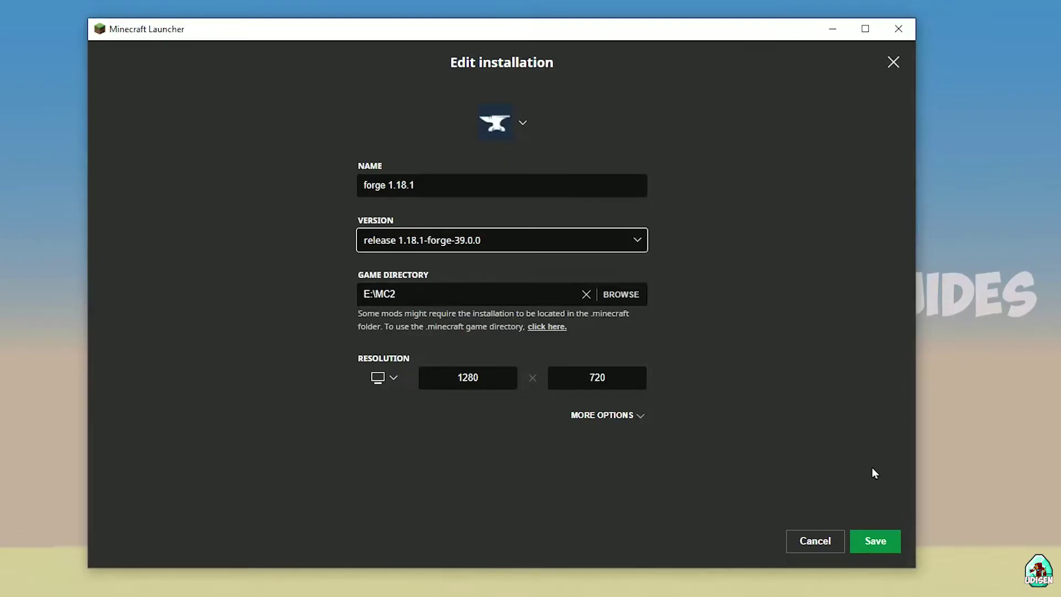
# - Save the forge 1.18.1 installation and launch the game with it
pyautogui.click(869, 545)
pyautogui.click(793, 277)
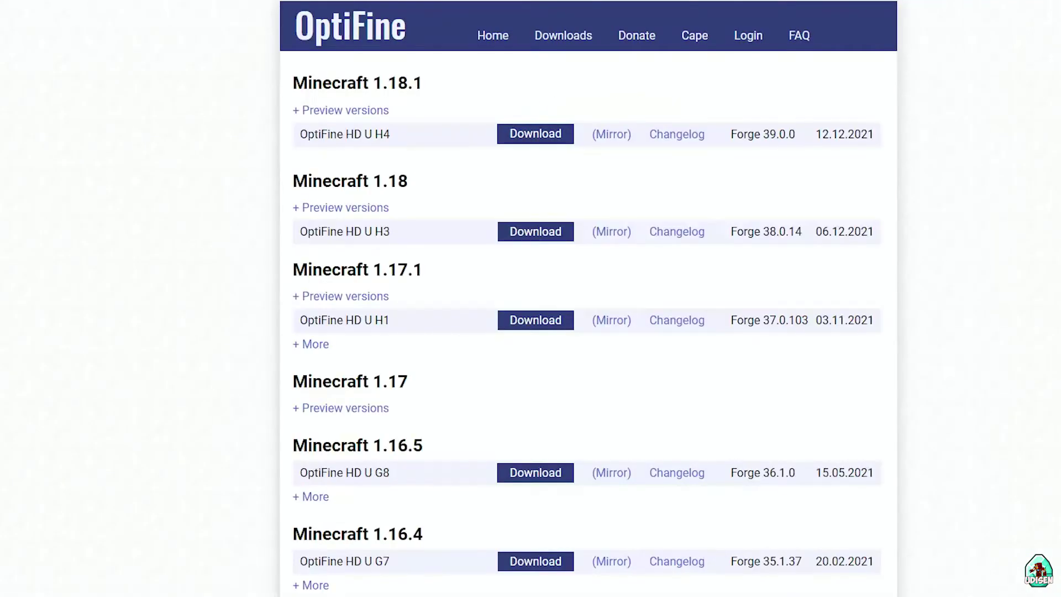
# - Examine the changelog of OptiFine HD U H4 for Minecraft 1.18.1 for each build's Forge compatibility
pyautogui.click(677, 134)
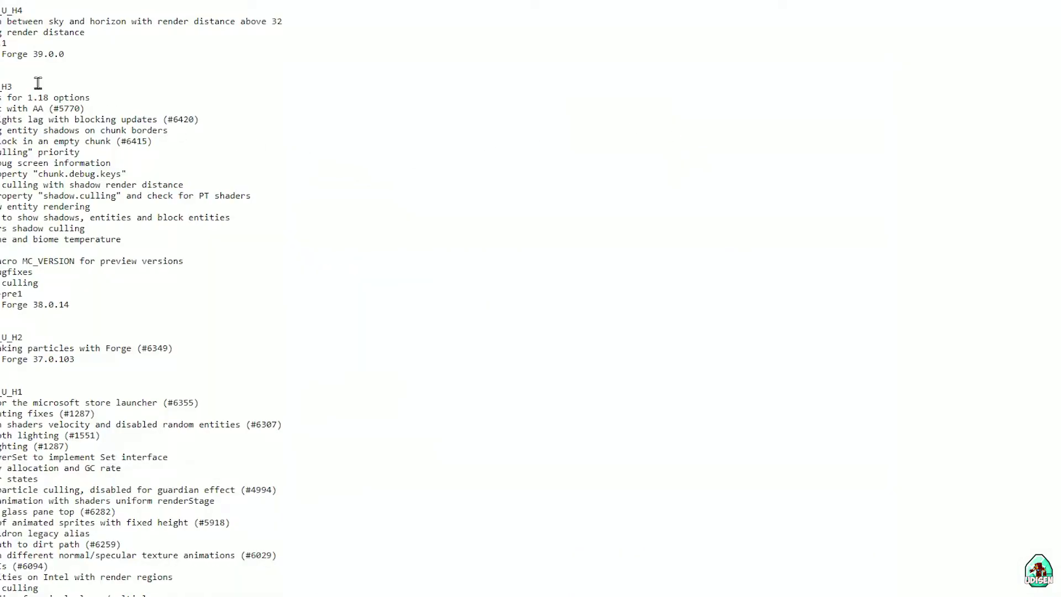
pyautogui.moveTo(0, 10); pyautogui.dragTo(25, 12)
pyautogui.moveTo(3, 54); pyautogui.dragTo(87, 63)
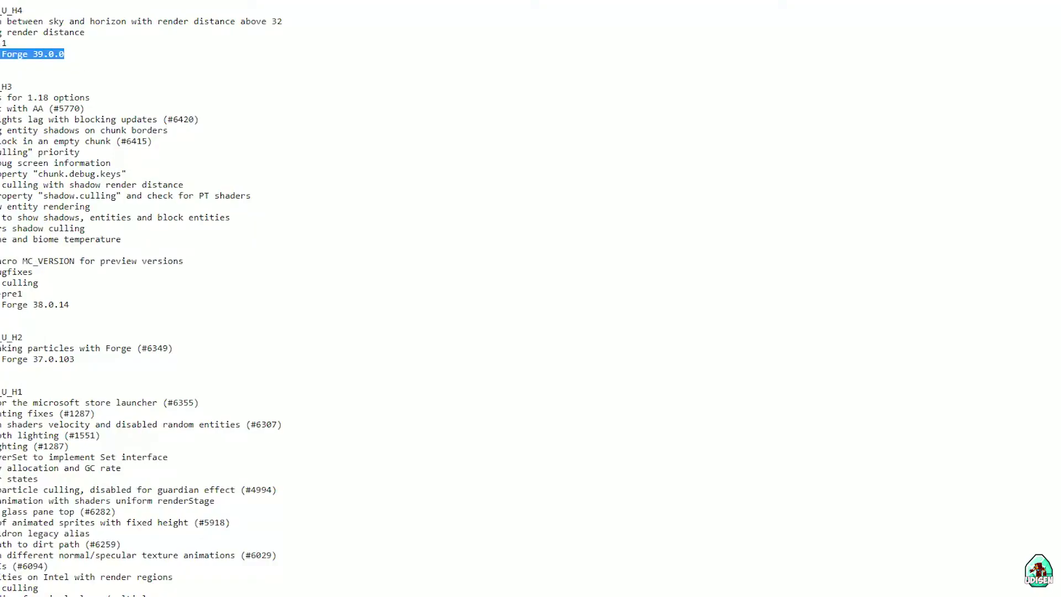
pyautogui.scroll(-12, 141, 298)
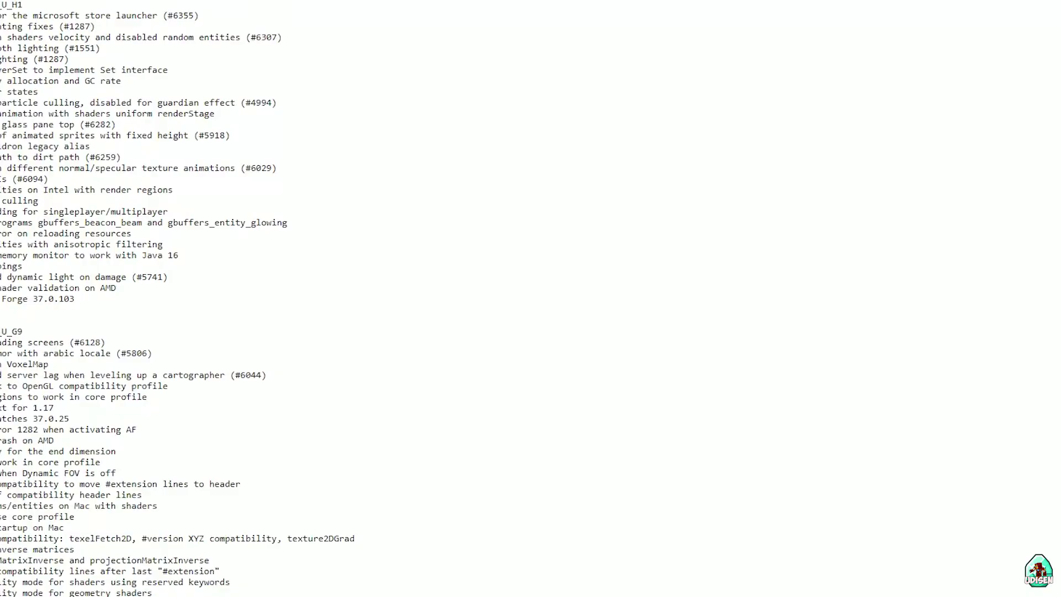
pyautogui.scroll(-18, 177, 298)
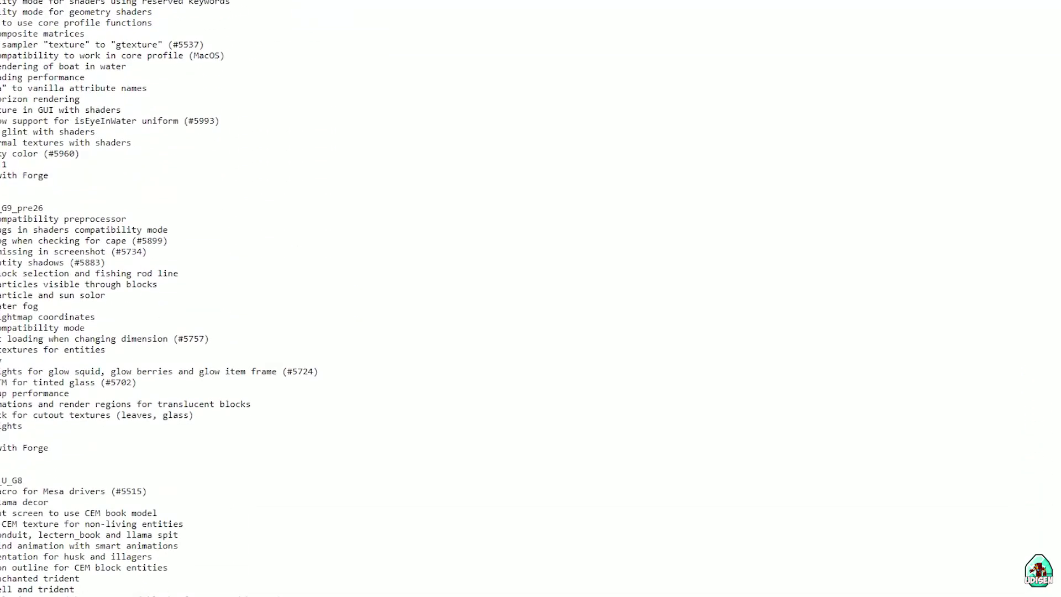
pyautogui.moveTo(3, 175); pyautogui.dragTo(71, 189)
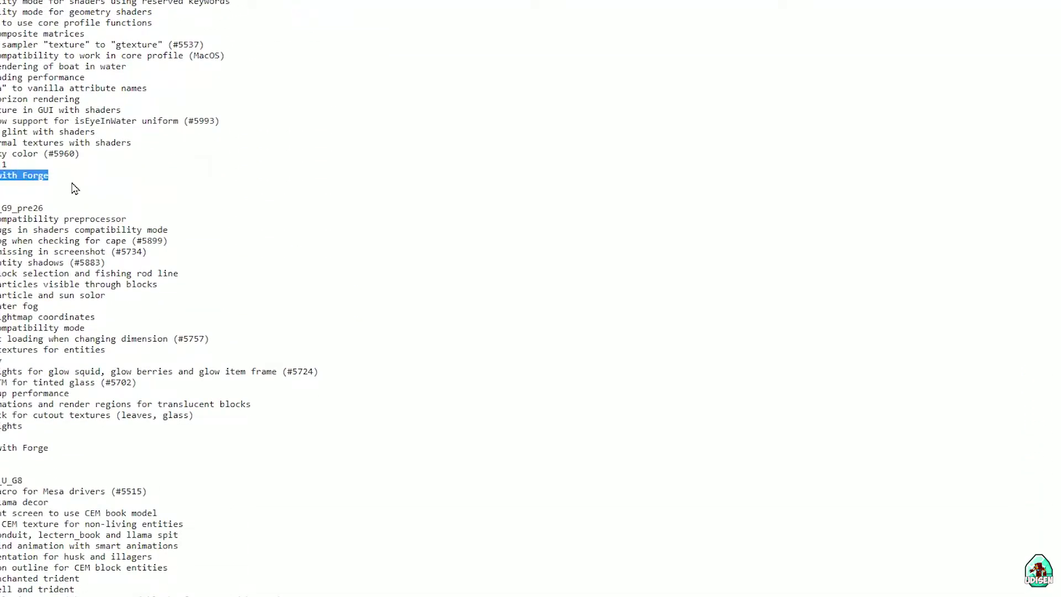
pyautogui.click(42, 194)
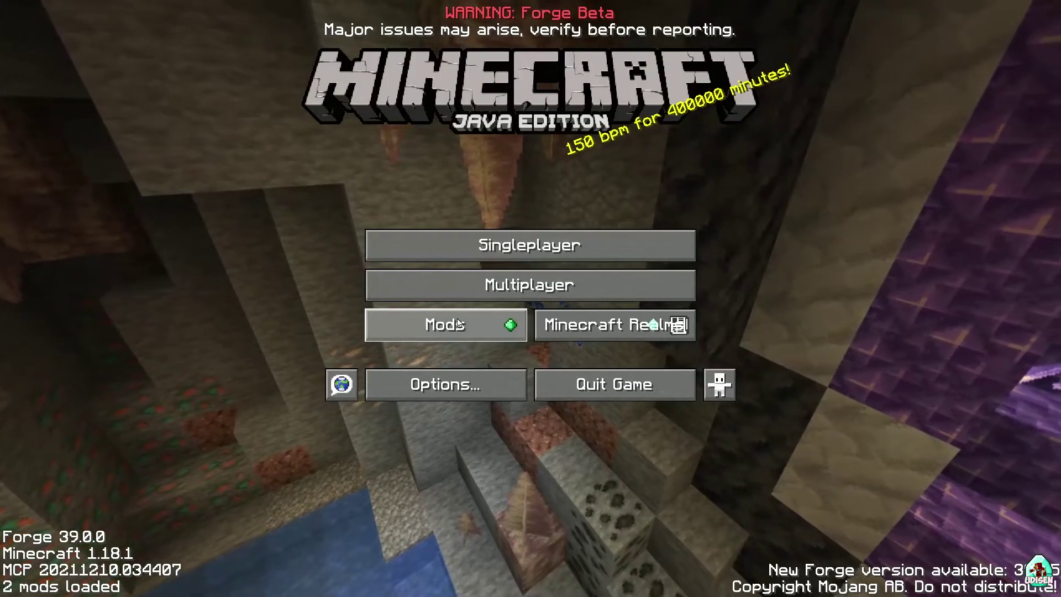
# - Check the game's list of loaded mods and its options screen, and return to the title screen
pyautogui.click(458, 324)
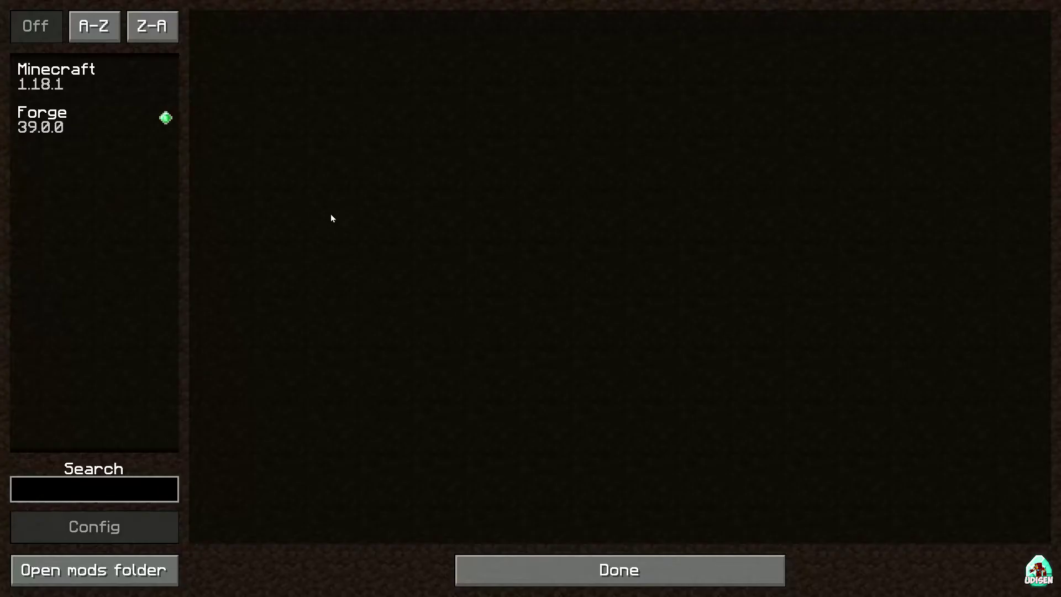
pyautogui.click(91, 133)
pyautogui.press('Escape')
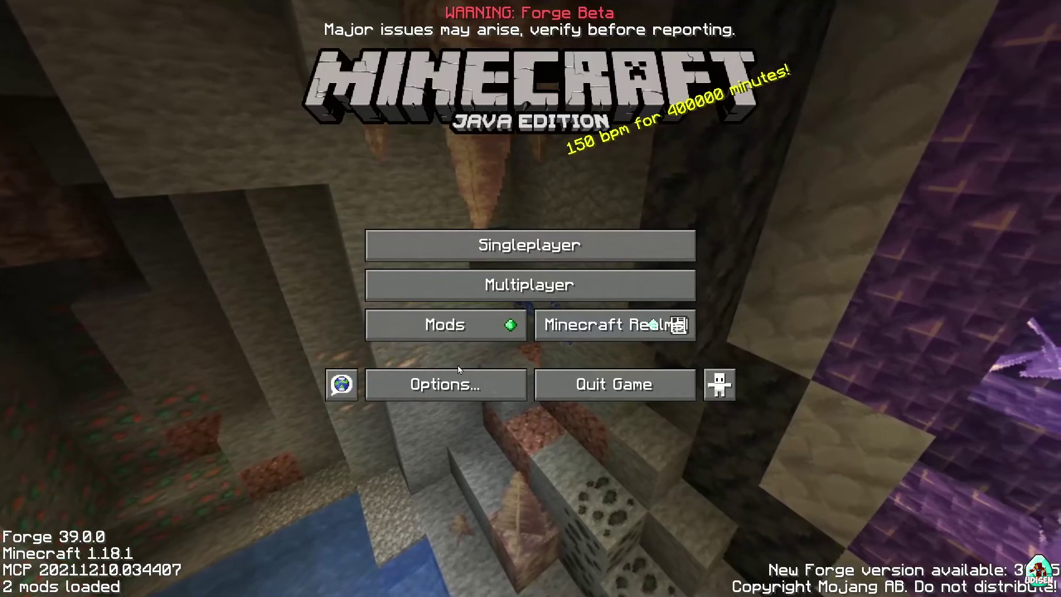
pyautogui.click(437, 381)
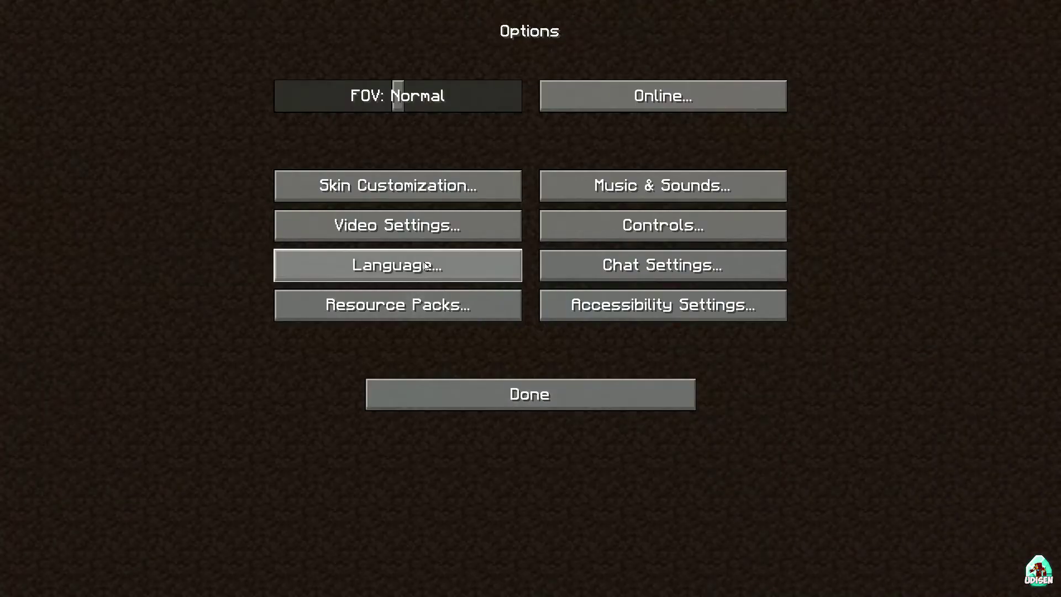
pyautogui.click(473, 408)
pyautogui.click(442, 324)
pyautogui.press('Escape')
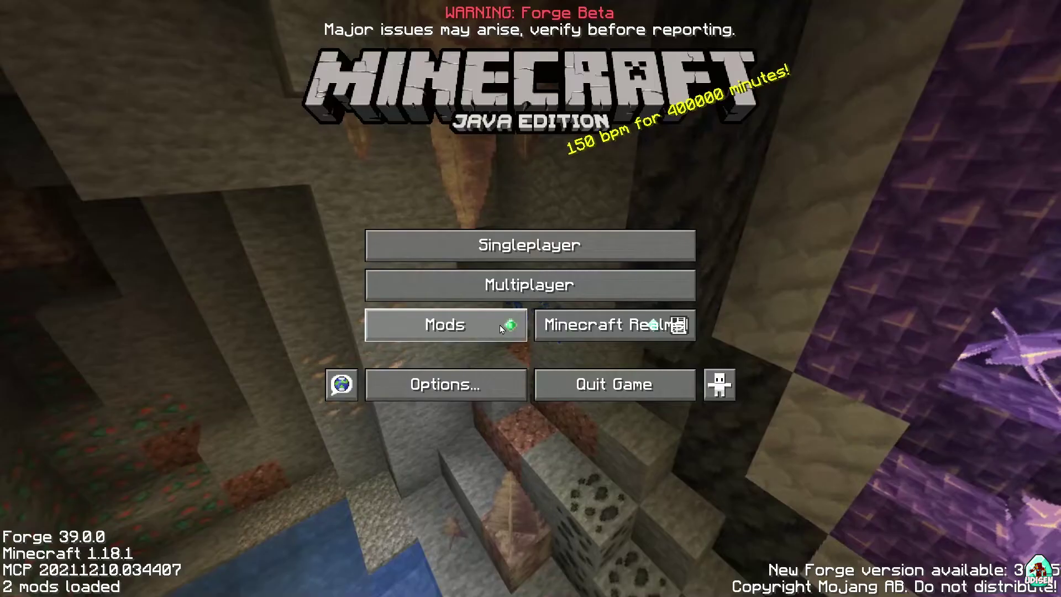
# - In the video settings' shaders list, switch to (internal) and back to SEUS-Renewed-v1.0.1.zip, and confirm
pyautogui.click(436, 381)
pyautogui.click(454, 226)
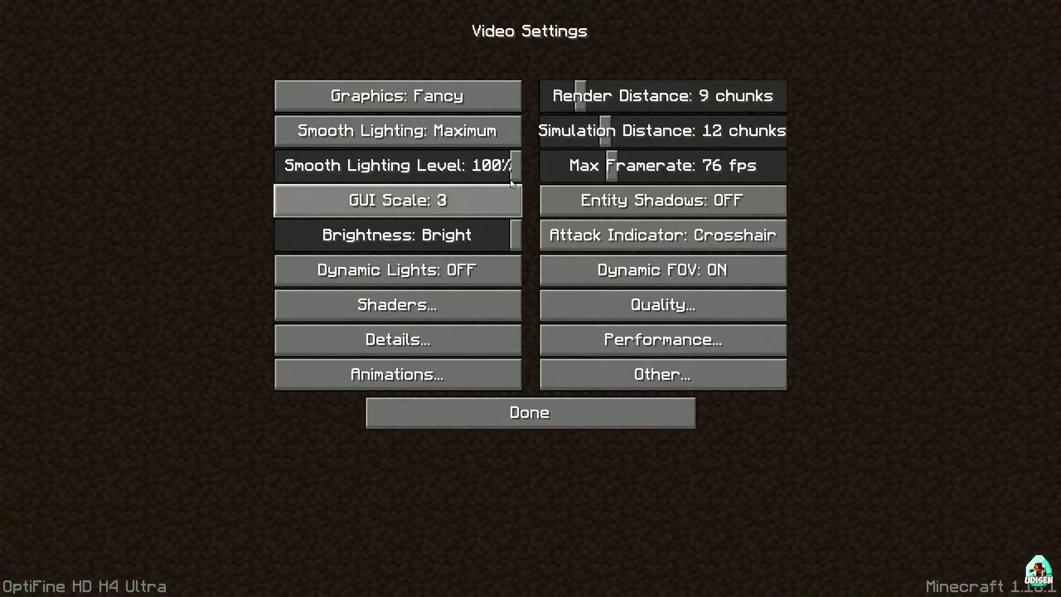
pyautogui.click(398, 306)
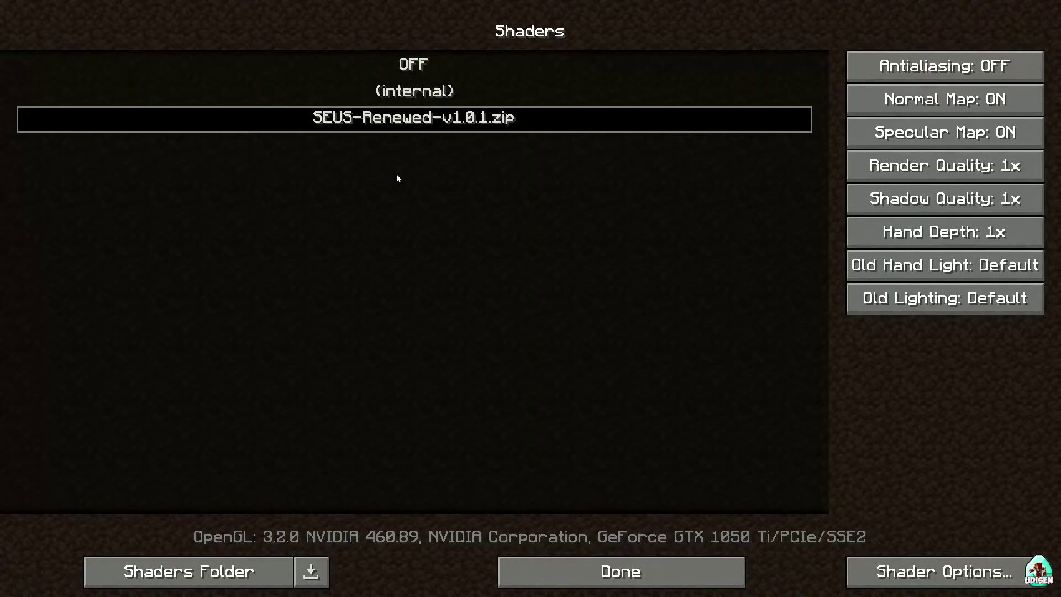
pyautogui.click(407, 97)
pyautogui.click(410, 120)
pyautogui.click(665, 570)
# - Reopen the shaders list, reselect SEUS-Renewed-v1.0.1.zip after choosing (internal), and go back to the title screen
pyautogui.click(440, 298)
pyautogui.click(413, 98)
pyautogui.click(425, 119)
pyautogui.click(613, 571)
pyautogui.click(497, 409)
pyautogui.click(493, 399)
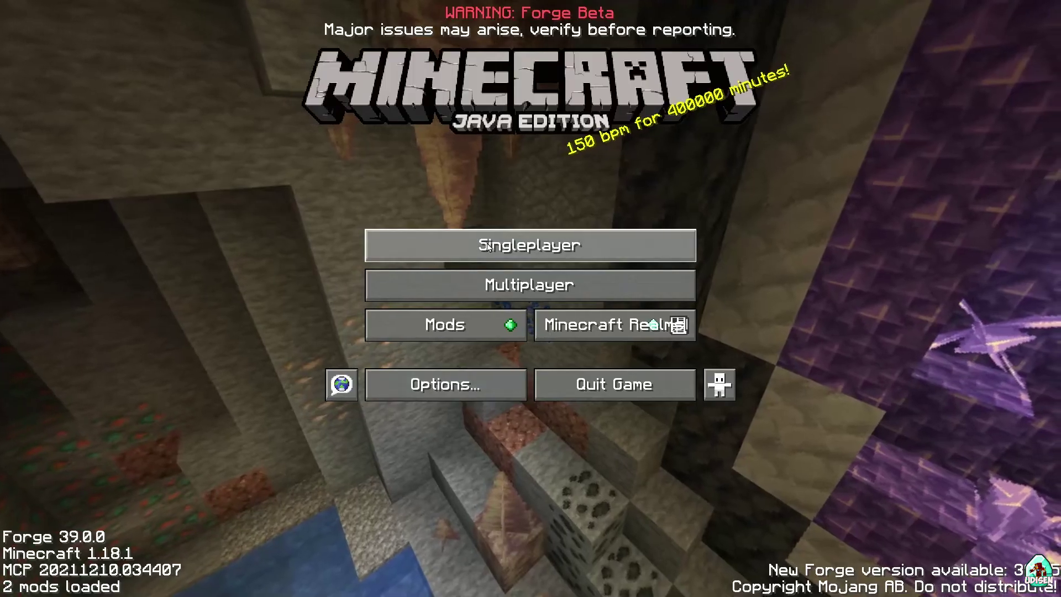
# - Load the first singleplayer world to view the village with the shader pack active
pyautogui.click(453, 243)
pyautogui.click(423, 128)
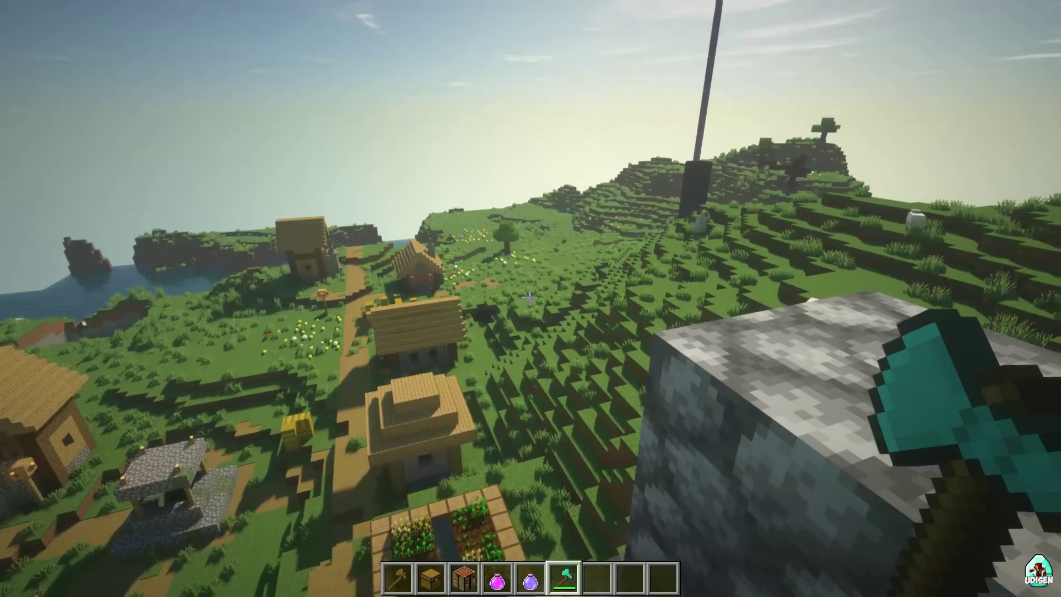
pyautogui.press('F3')
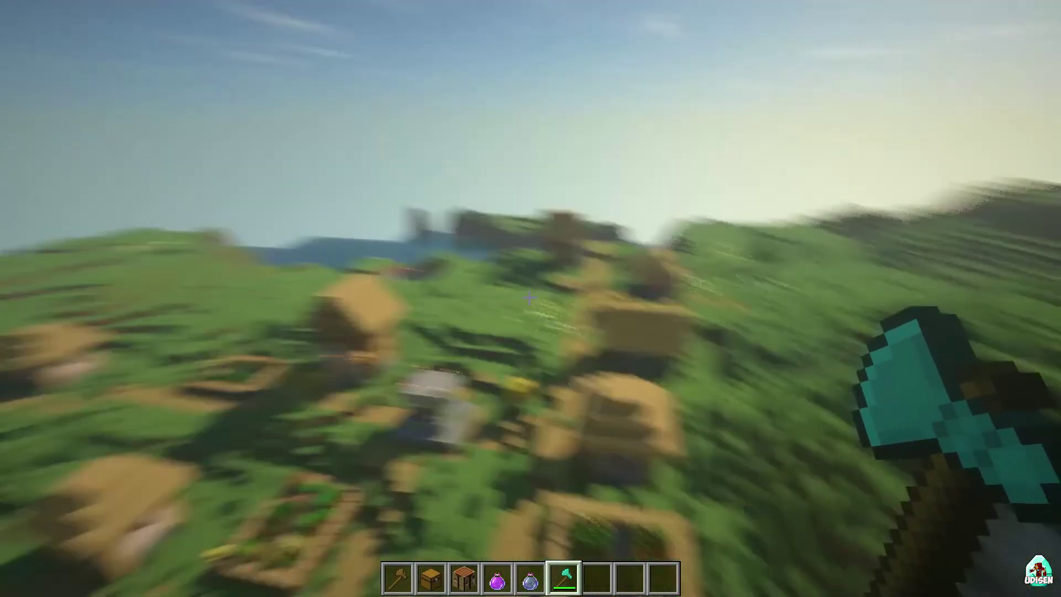